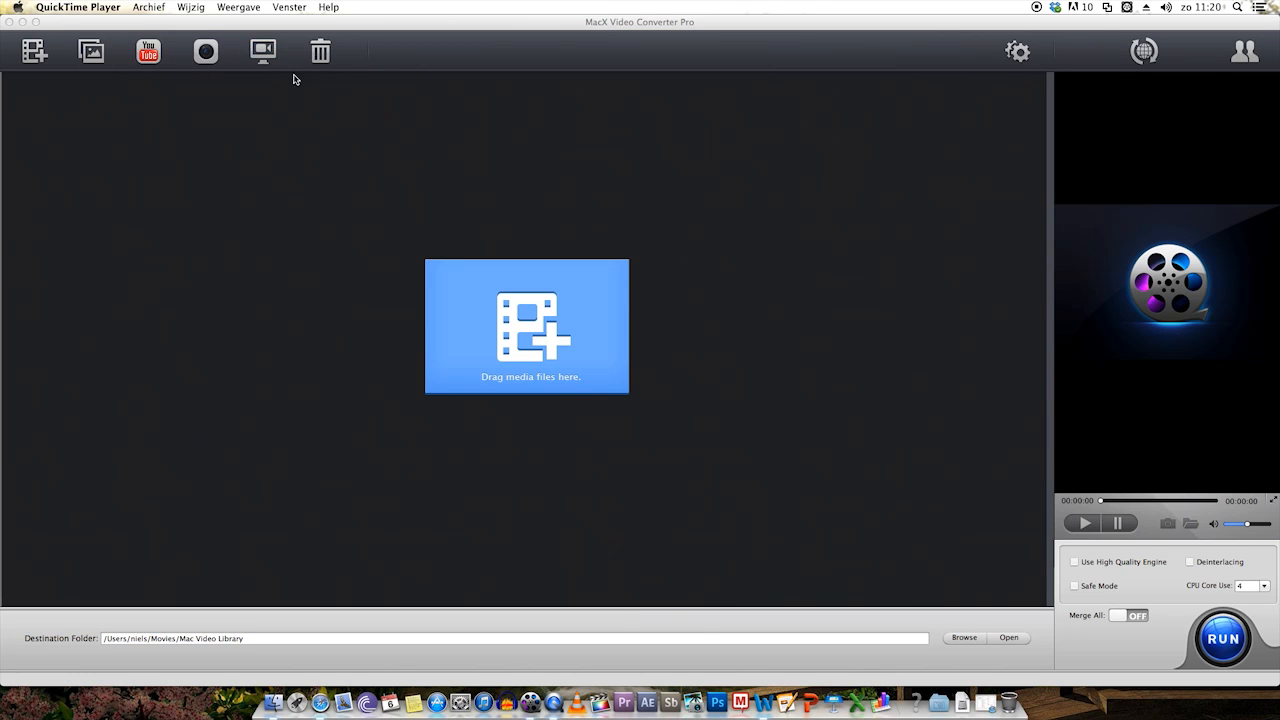
# Add the video file IMG_0140.MOV from the Video folder to the conversion list.
pyautogui.click(35, 55)
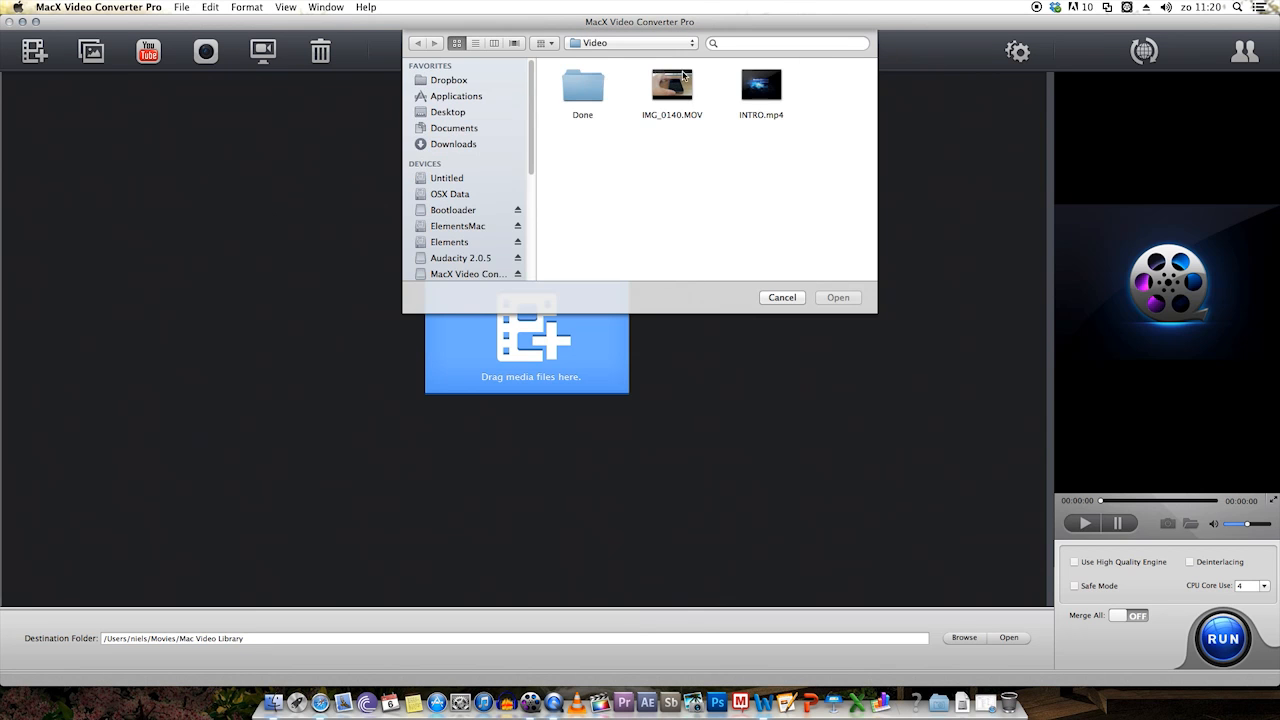
pyautogui.click(669, 91)
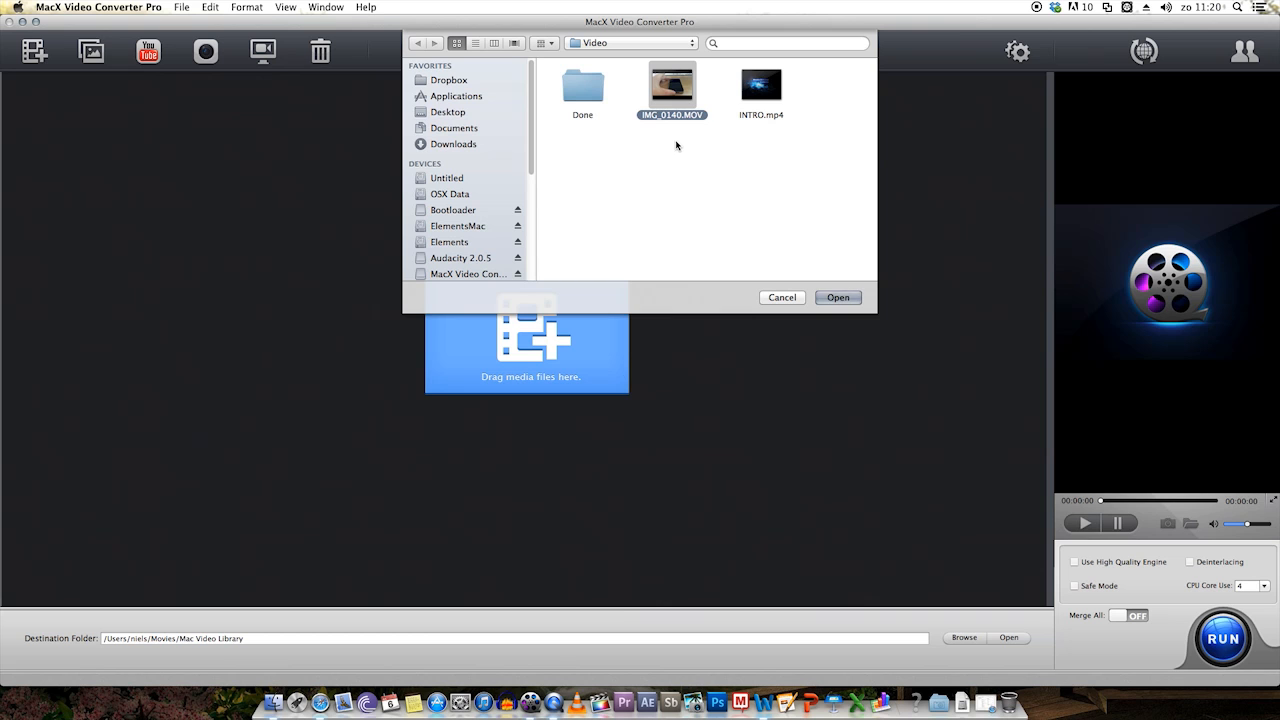
pyautogui.click(836, 298)
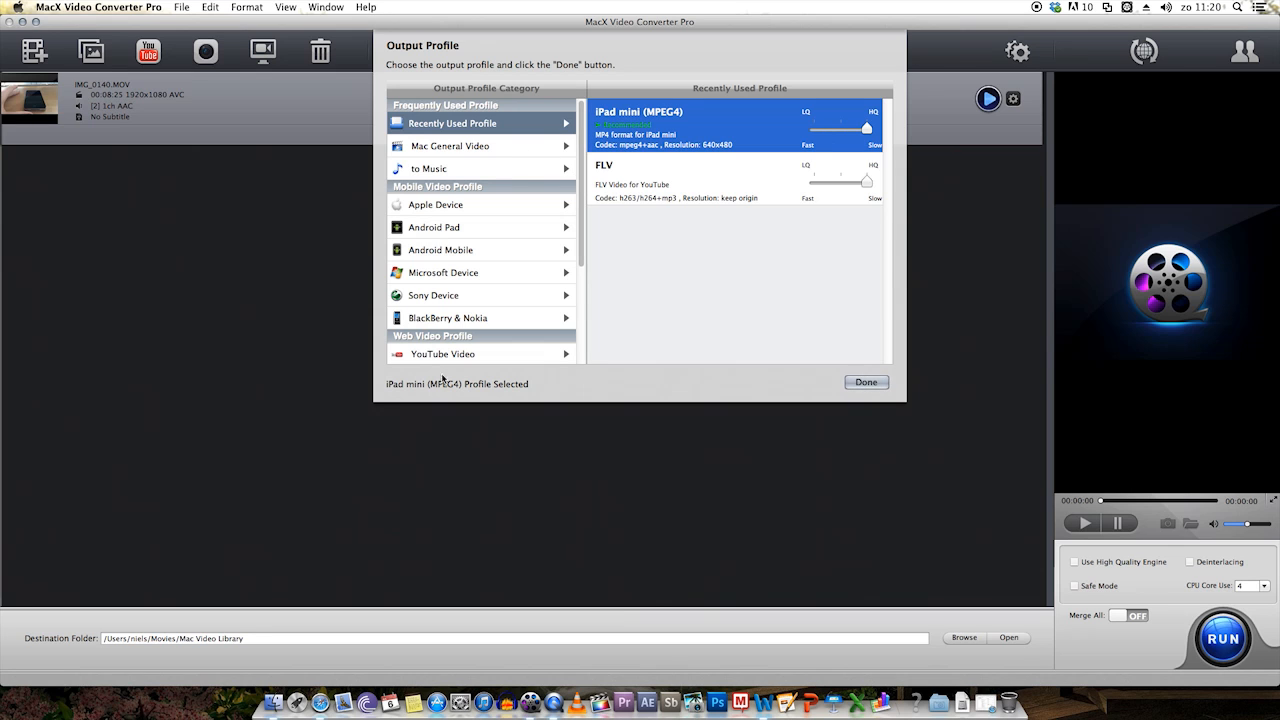
# Examine the output formats offered in the Mac General Video and PC General Video profile categories.
pyautogui.click(482, 146)
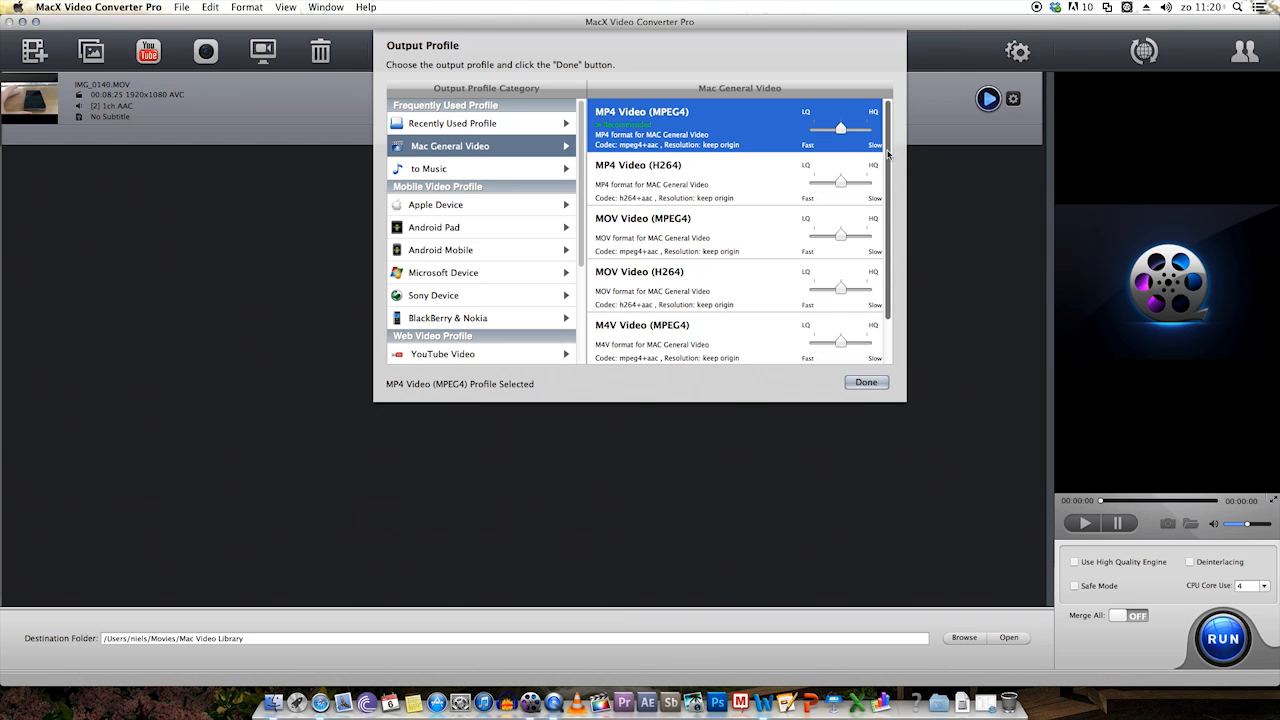
pyautogui.scroll(-2, 888, 153)
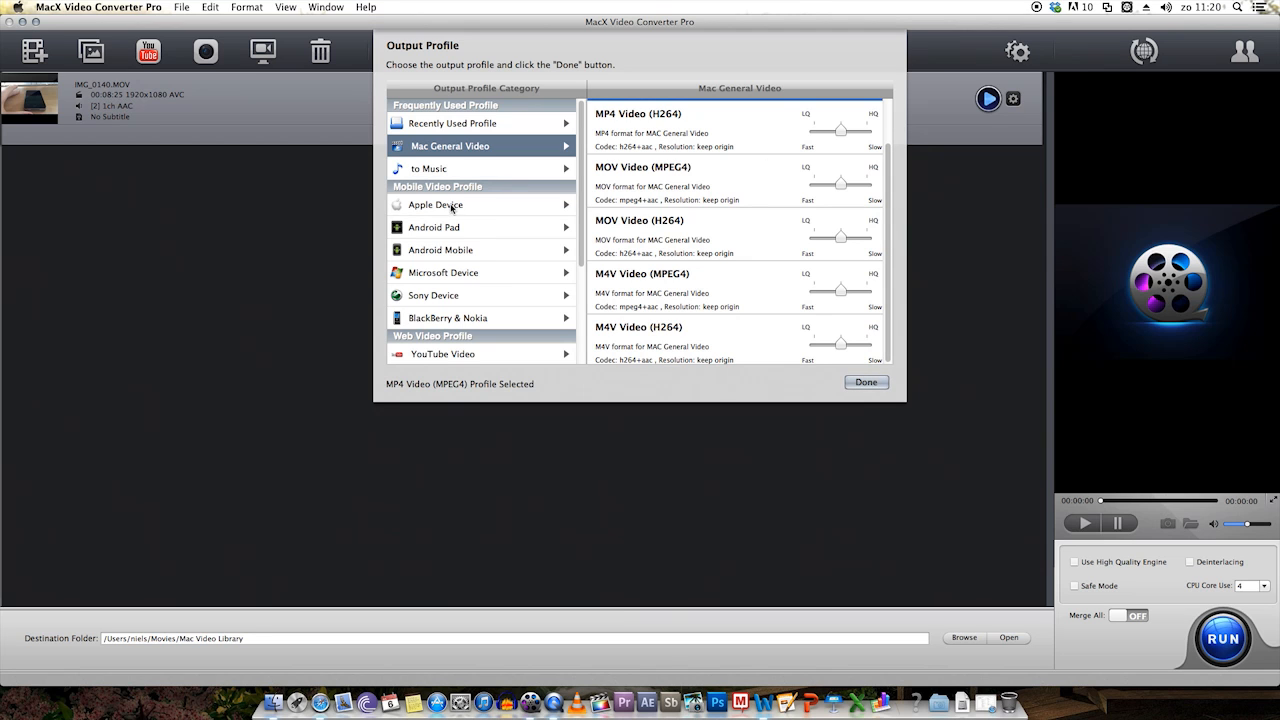
pyautogui.scroll(-4, 531, 325)
pyautogui.click(531, 325)
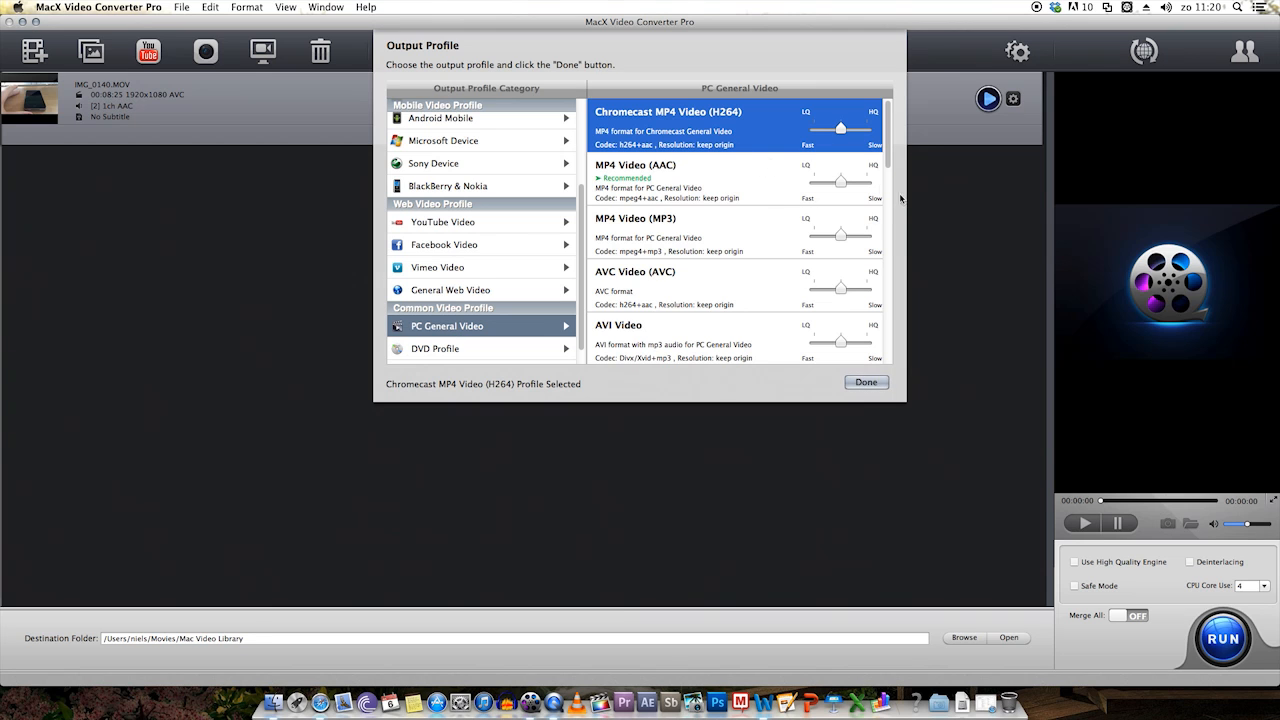
pyautogui.scroll(-3, 886, 183)
pyautogui.scroll(-5, 886, 183)
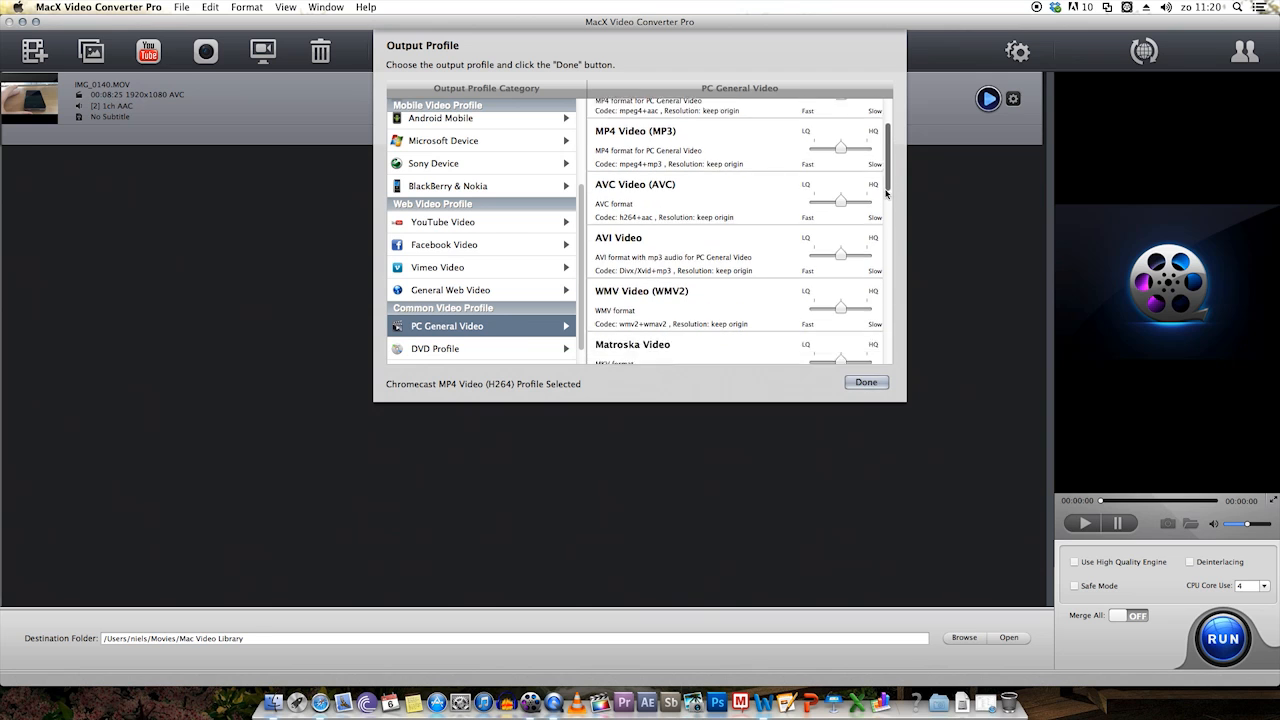
pyautogui.scroll(-1, 889, 217)
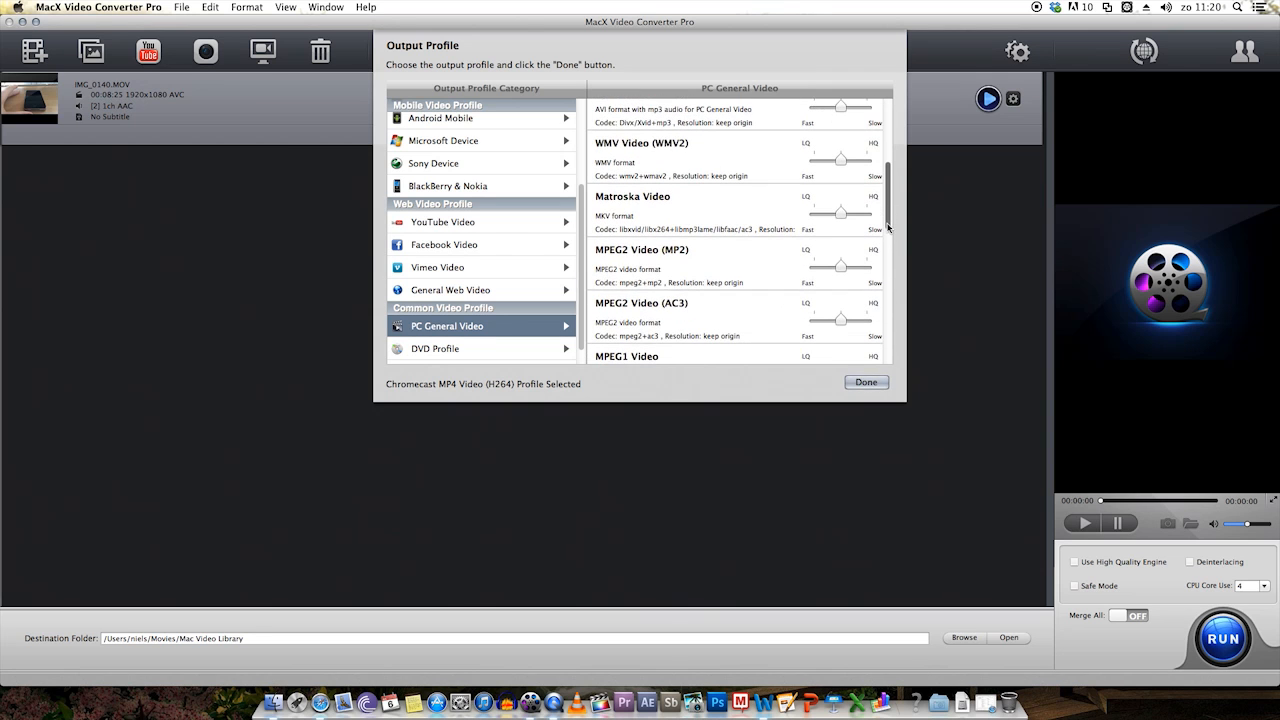
pyautogui.scroll(1, 900, 211)
pyautogui.moveTo(904, 210); pyautogui.dragTo(898, 290)
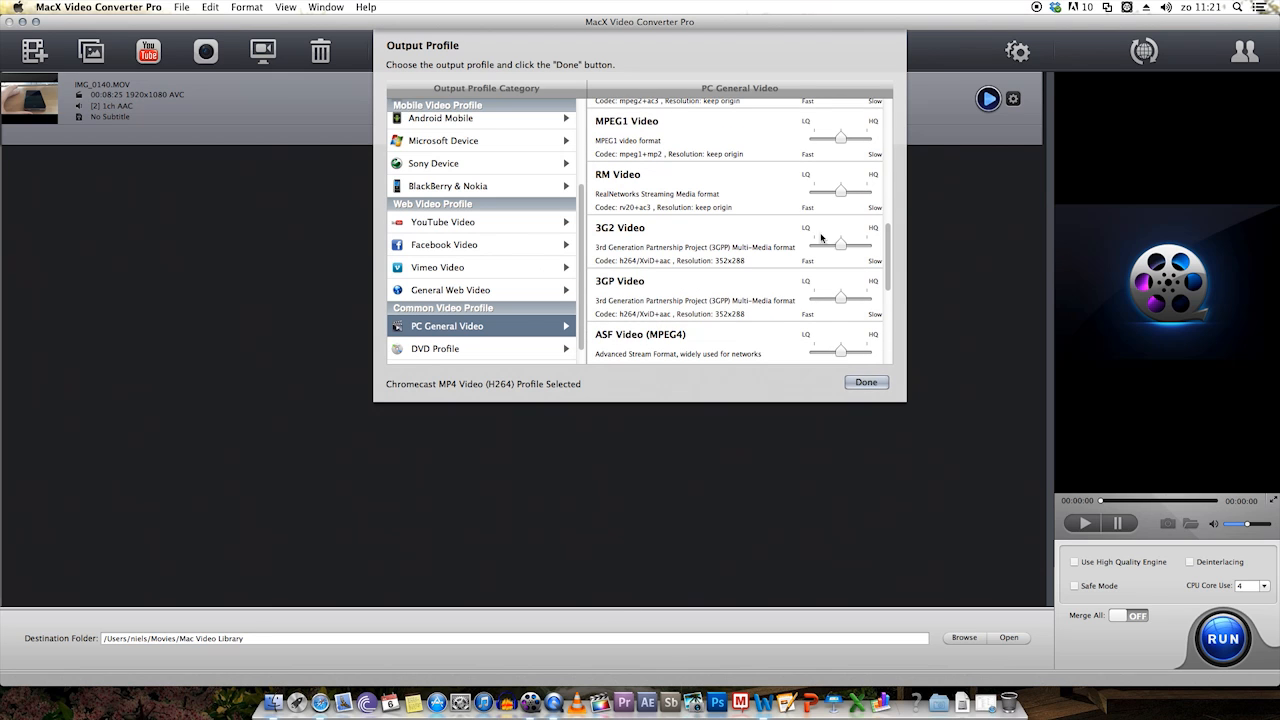
pyautogui.scroll(15, 860, 230)
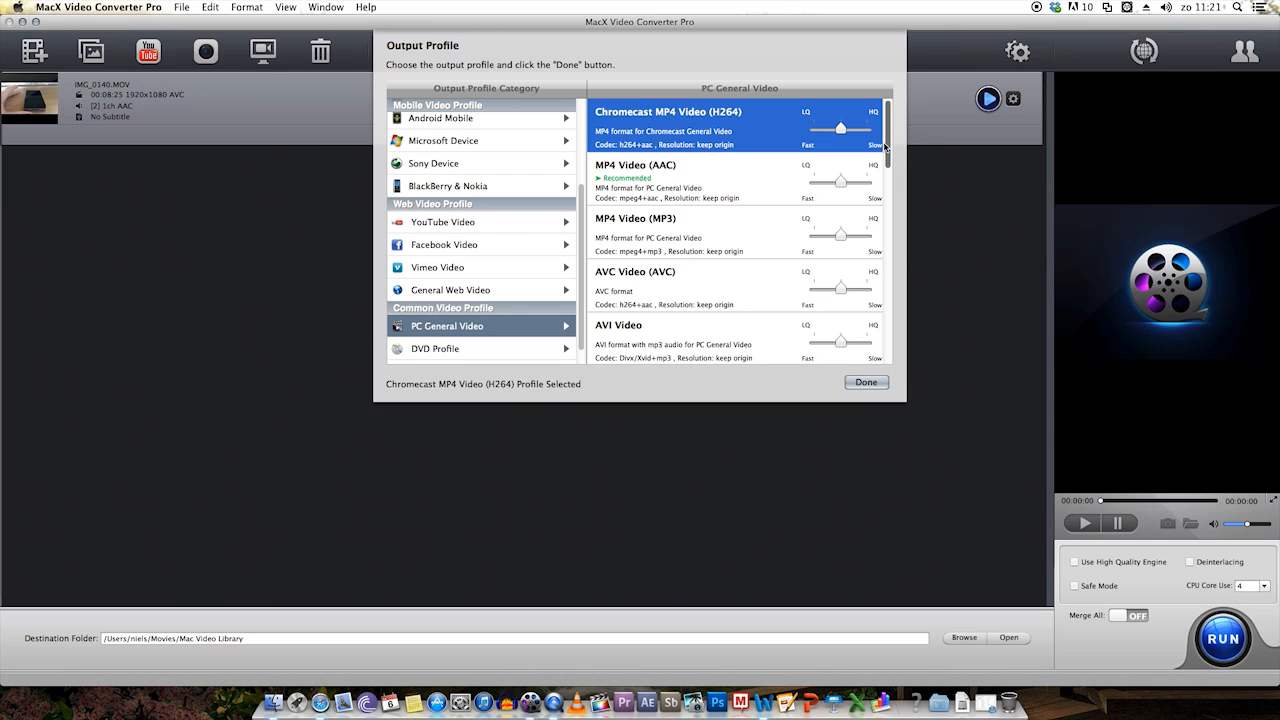
pyautogui.moveTo(884, 146); pyautogui.dragTo(896, 340)
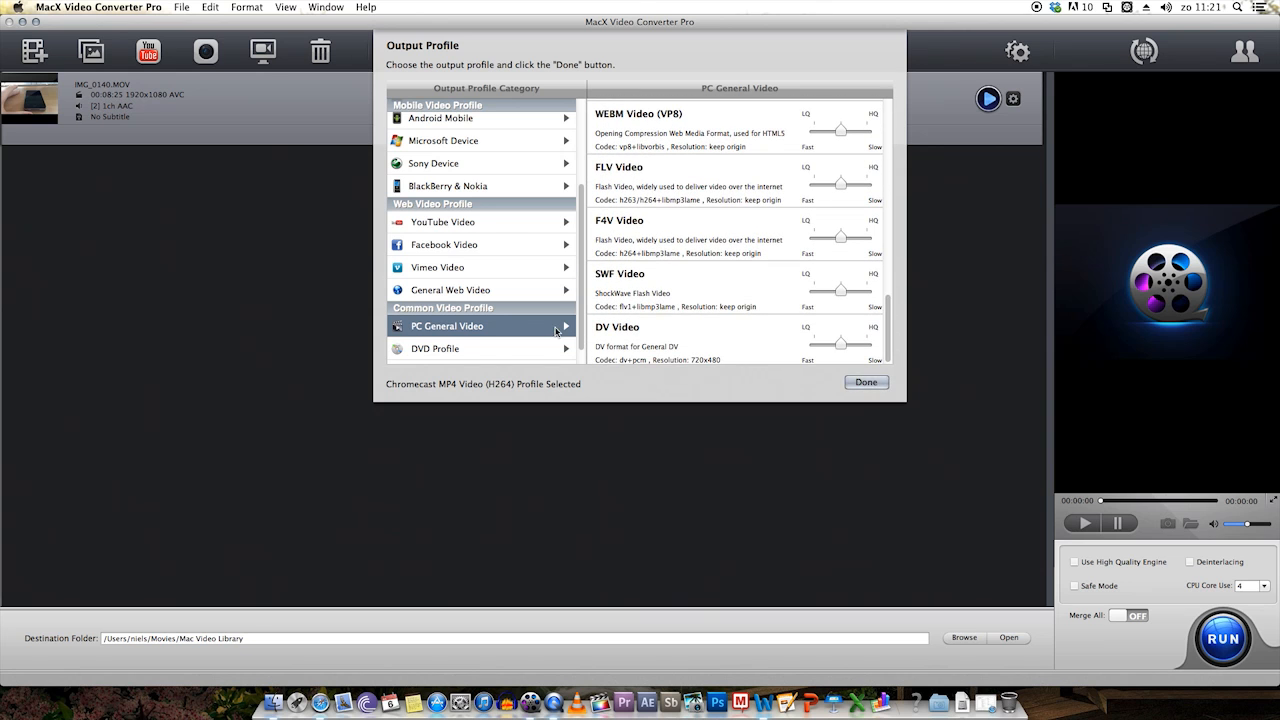
pyautogui.scroll(5, 480, 240)
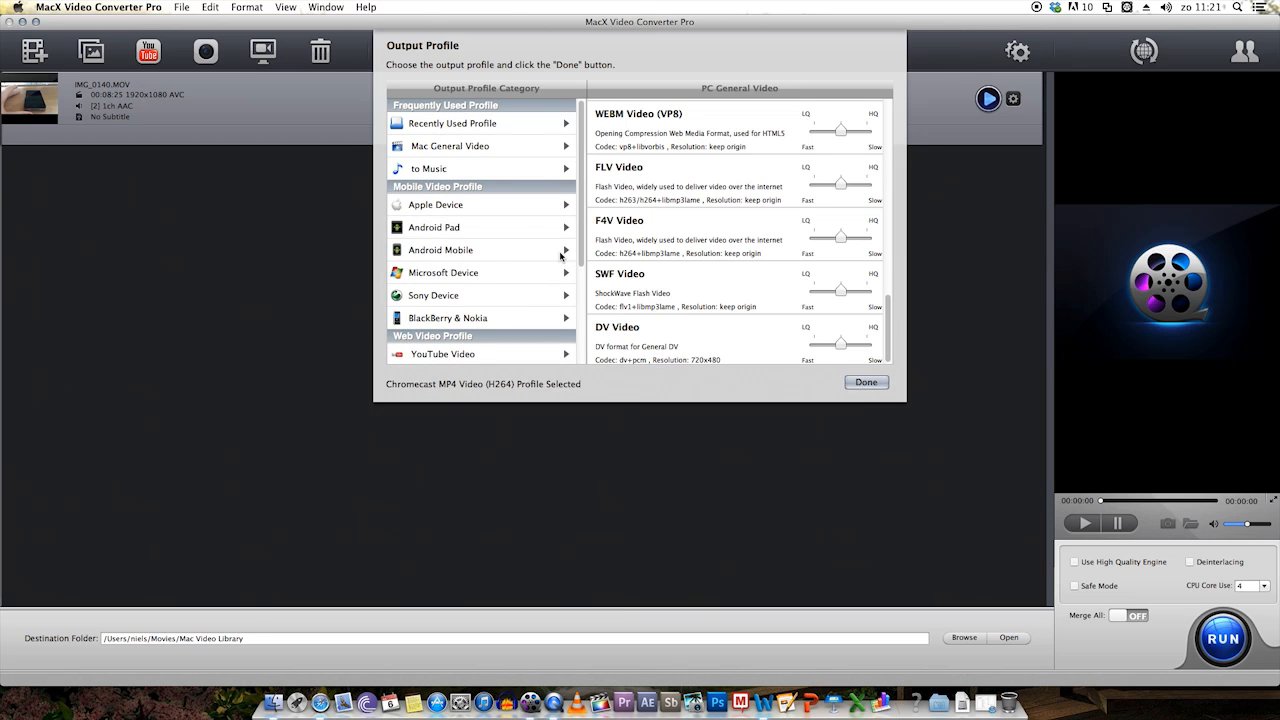
# Look through the device types offered in the Apple Device, Android Pad, Android Mobile and Microsoft Device categories.
pyautogui.click(470, 204)
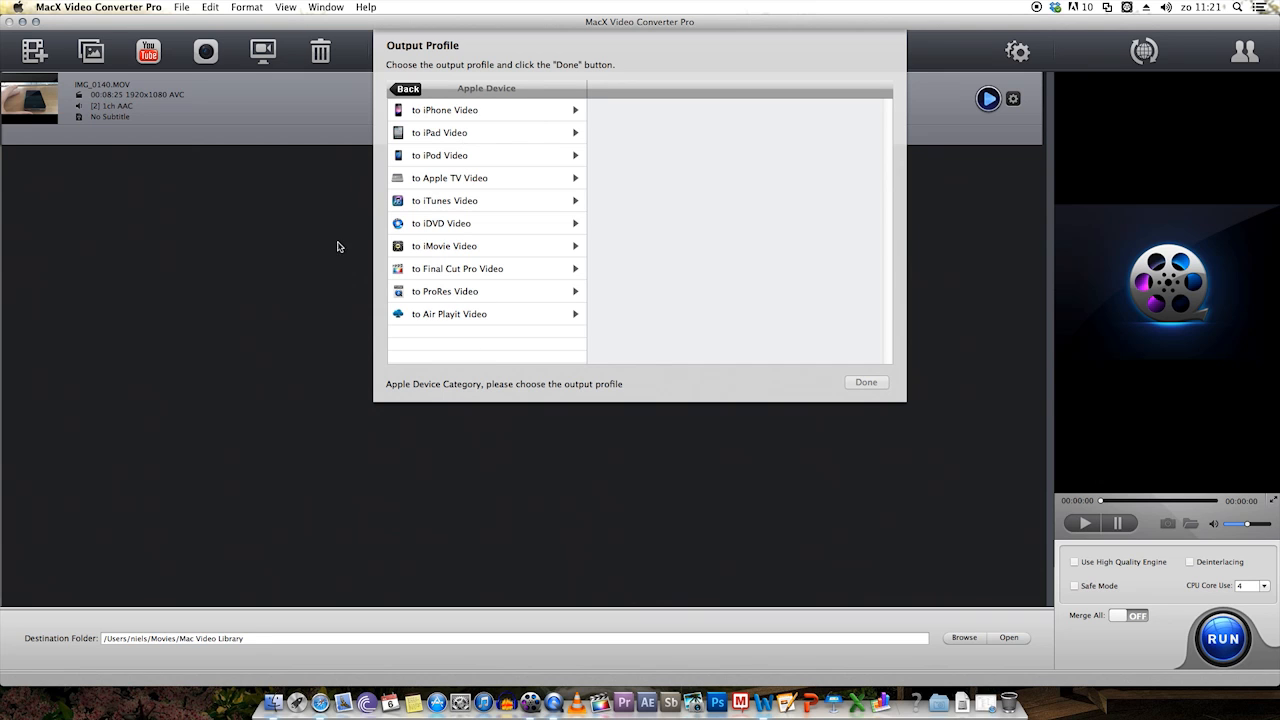
pyautogui.click(406, 90)
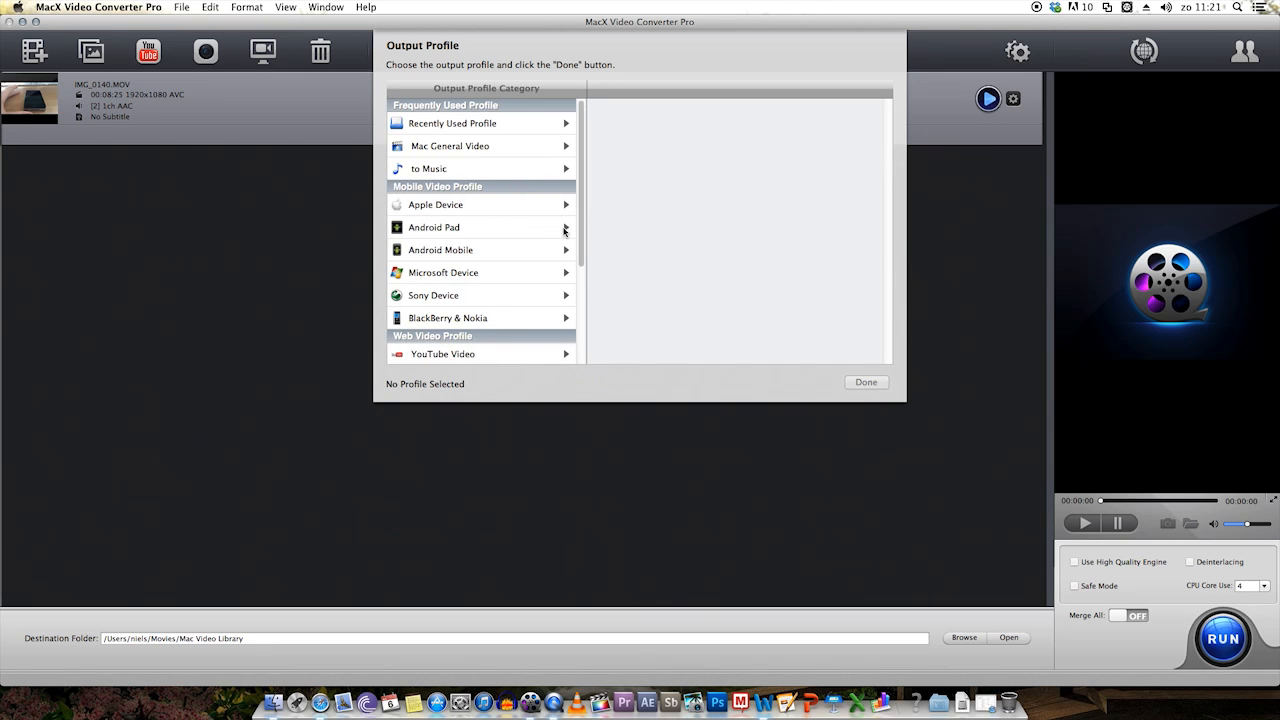
pyautogui.click(436, 226)
pyautogui.click(408, 89)
pyautogui.click(430, 250)
pyautogui.click(408, 89)
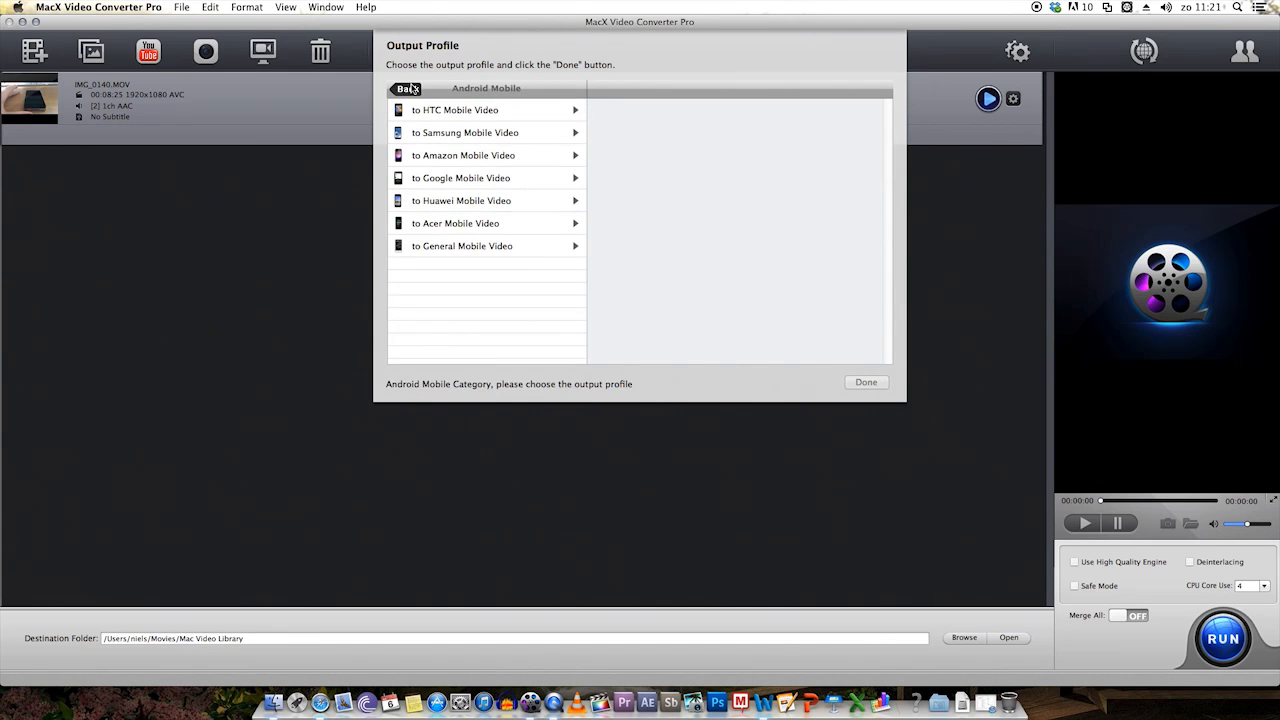
pyautogui.click(455, 271)
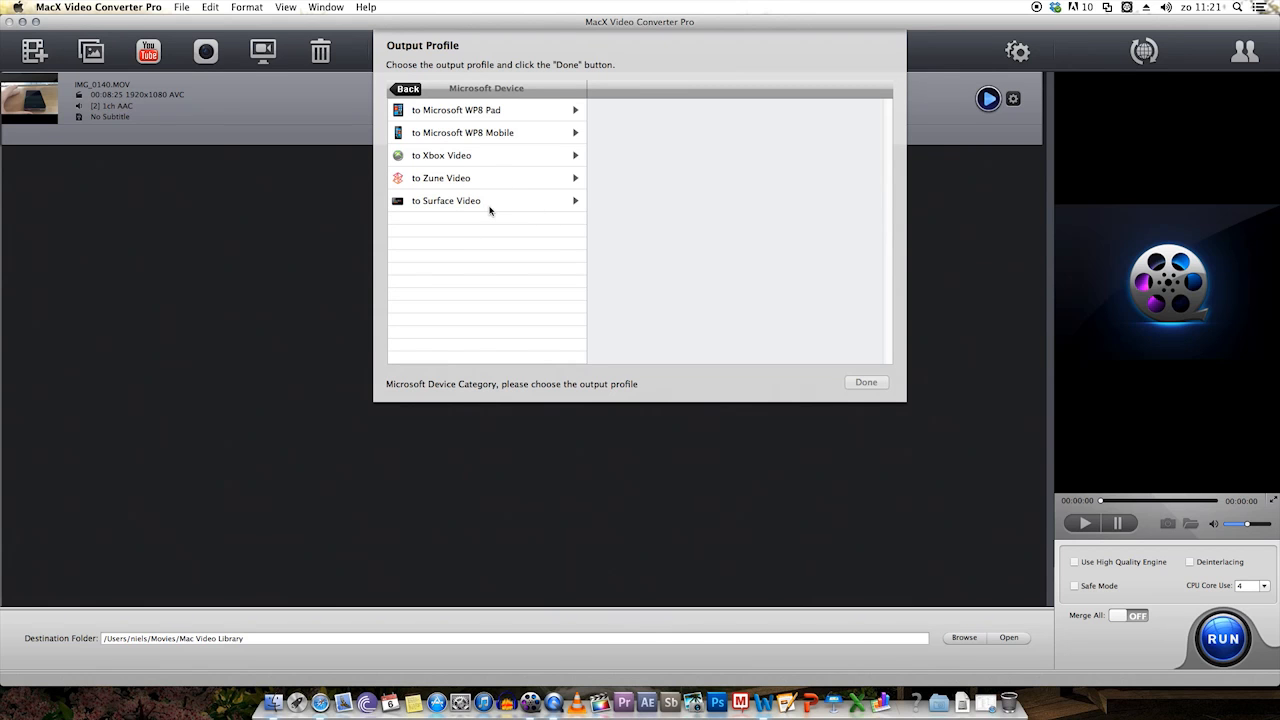
pyautogui.click(408, 90)
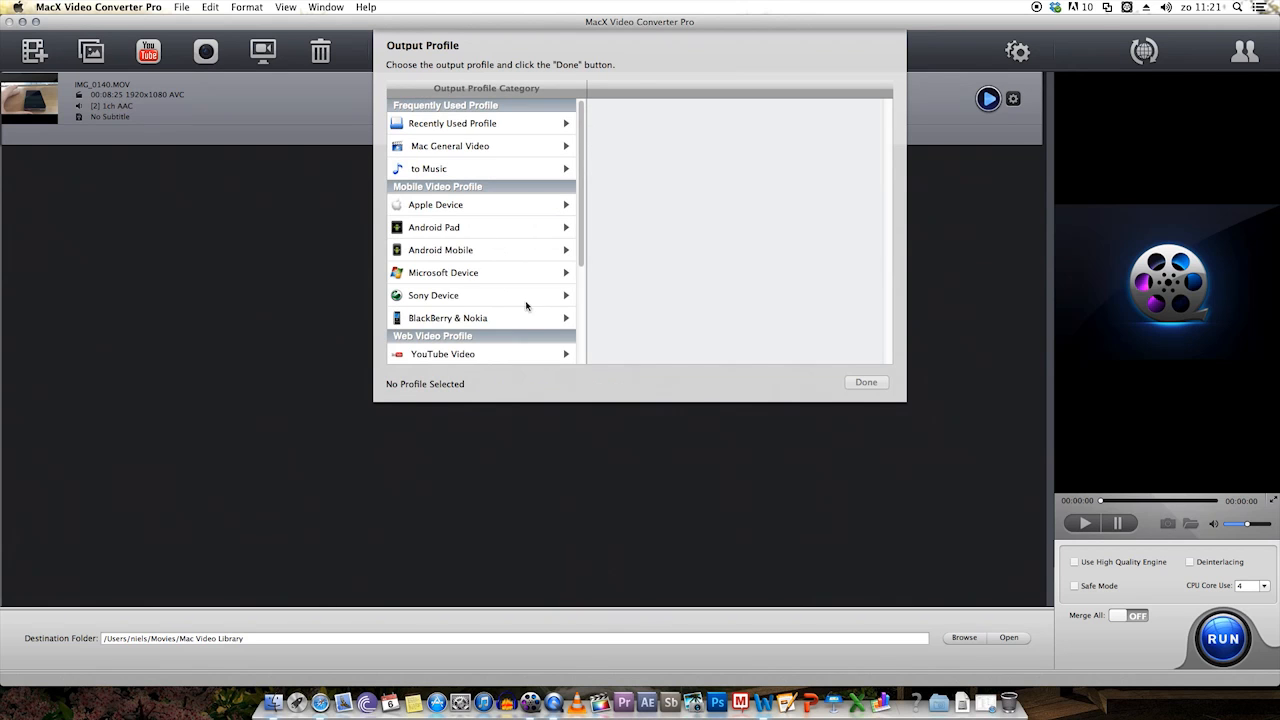
# Review the Sony Device category and its Xperia video profiles, and return to the category list.
pyautogui.scroll(-3, 520, 255)
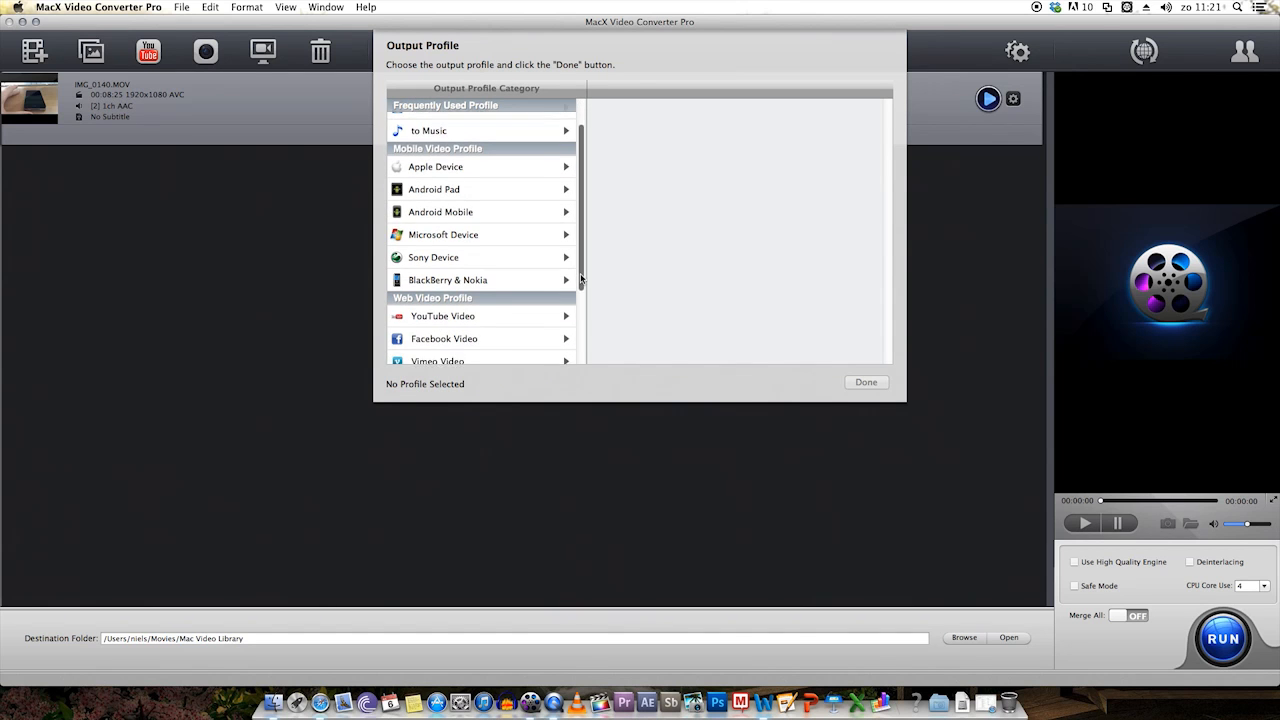
pyautogui.click(466, 248)
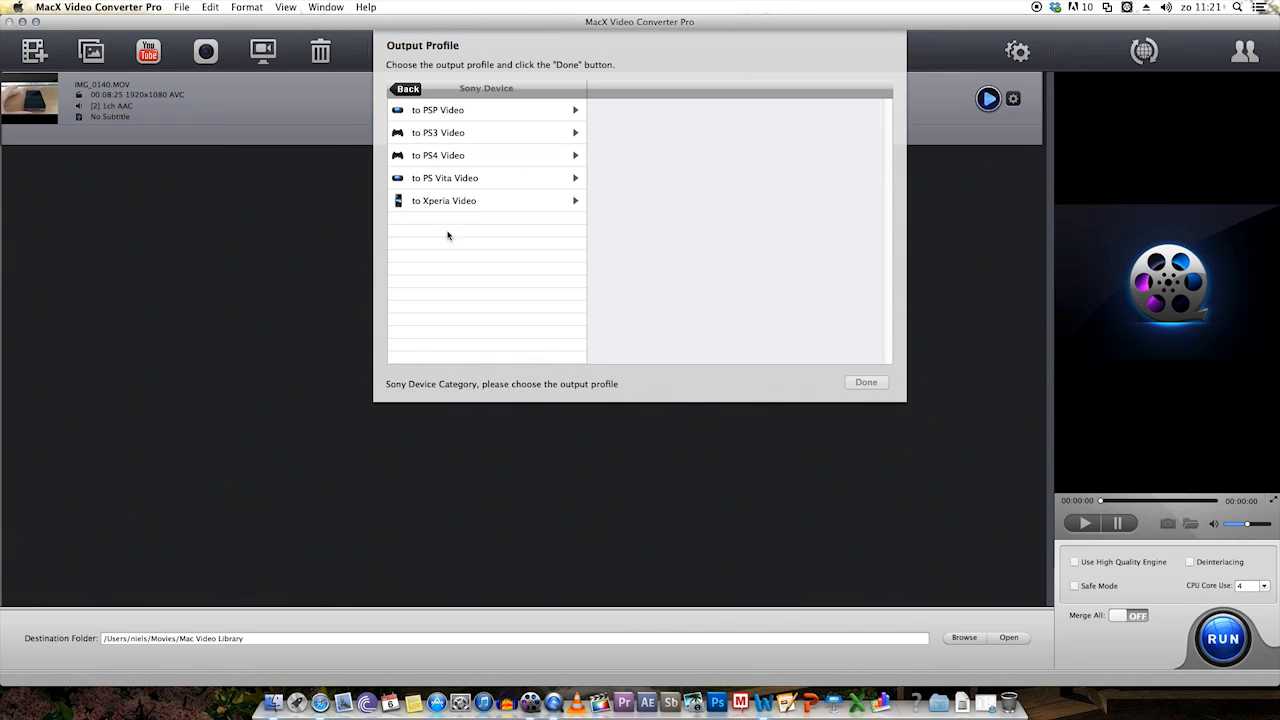
pyautogui.click(437, 200)
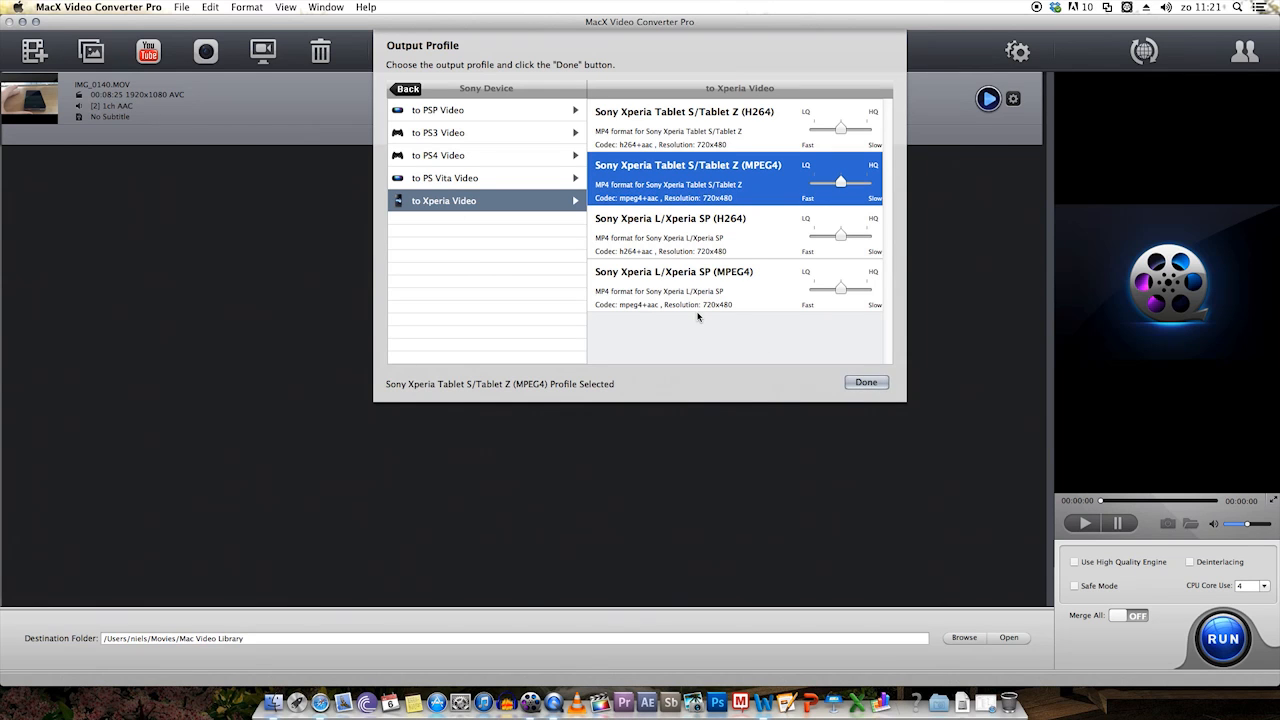
pyautogui.click(408, 89)
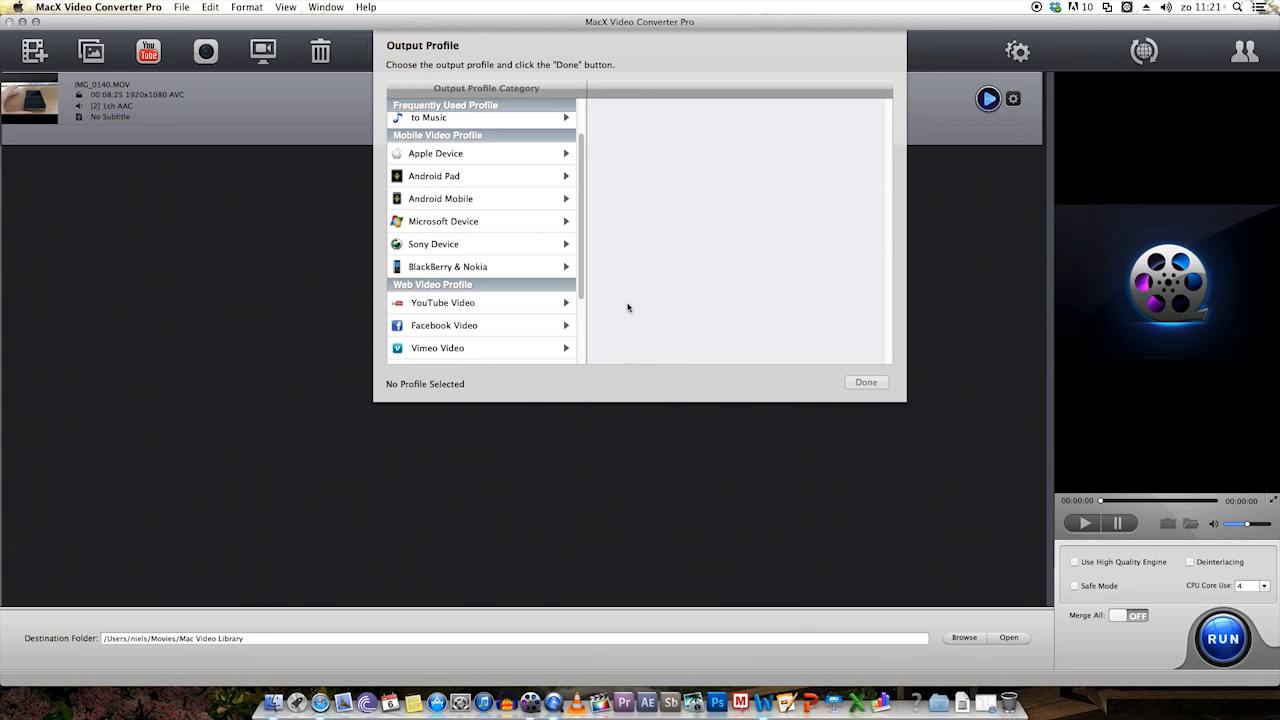
# Examine the Nokia, ZEN and BlackBerry output profiles in the BlackBerry & Nokia category, and return to the category list.
pyautogui.click(494, 268)
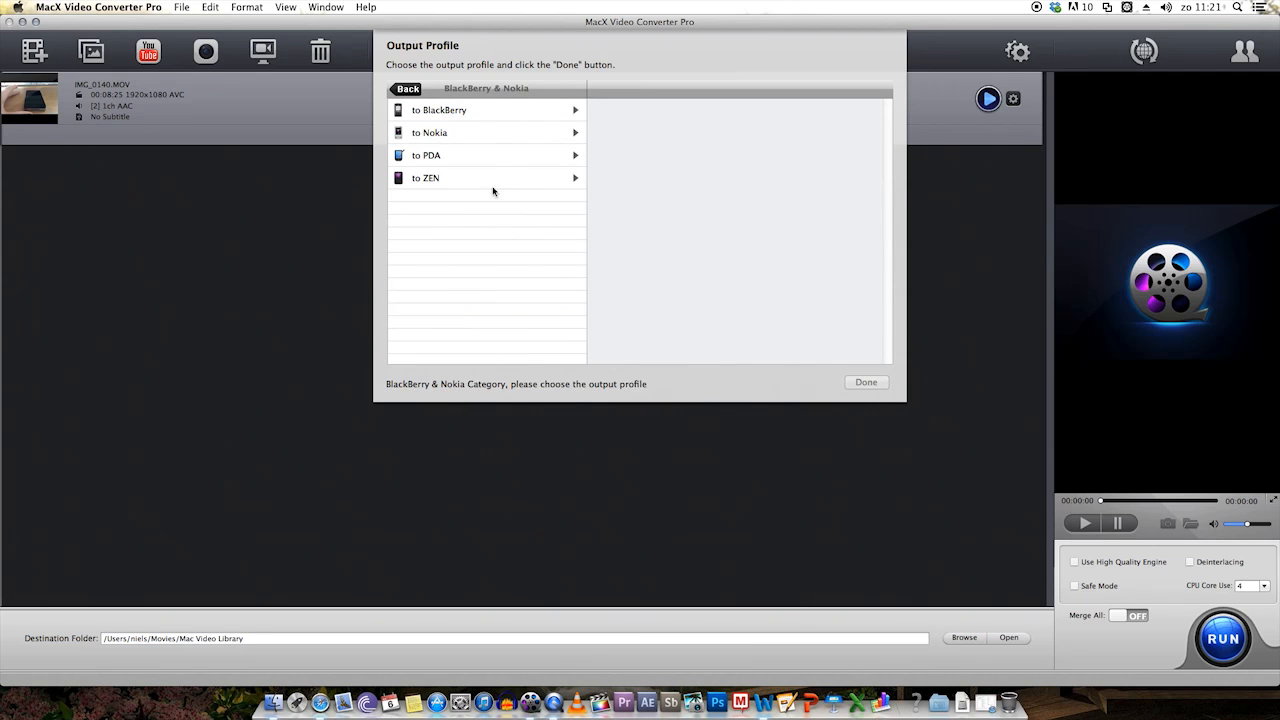
pyautogui.click(456, 133)
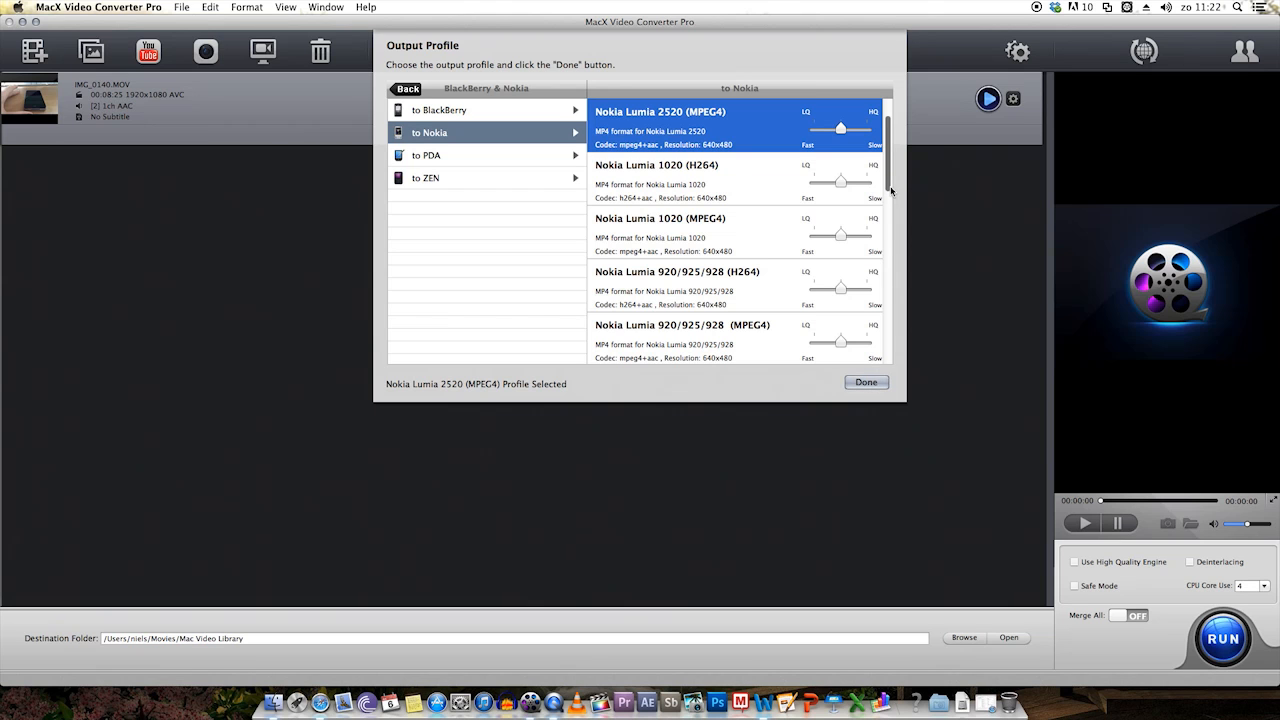
pyautogui.scroll(-1, 891, 194)
pyautogui.moveTo(891, 194); pyautogui.dragTo(909, 363)
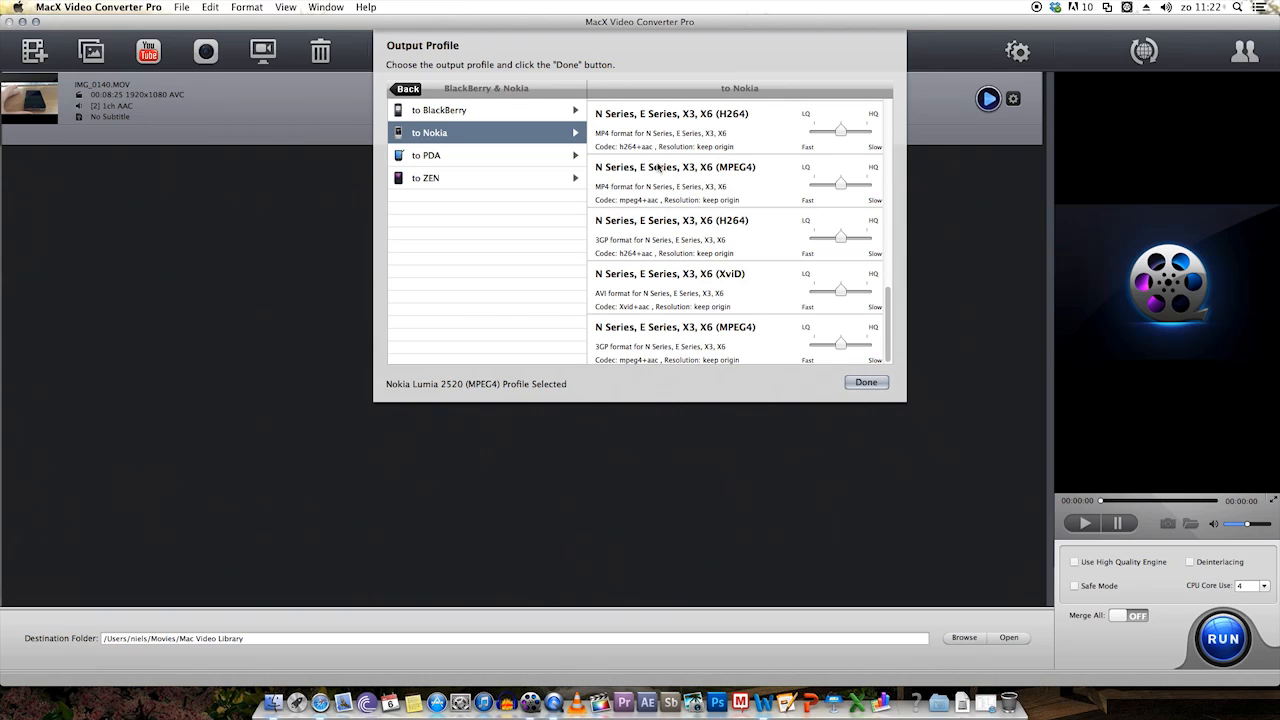
pyautogui.click(511, 160)
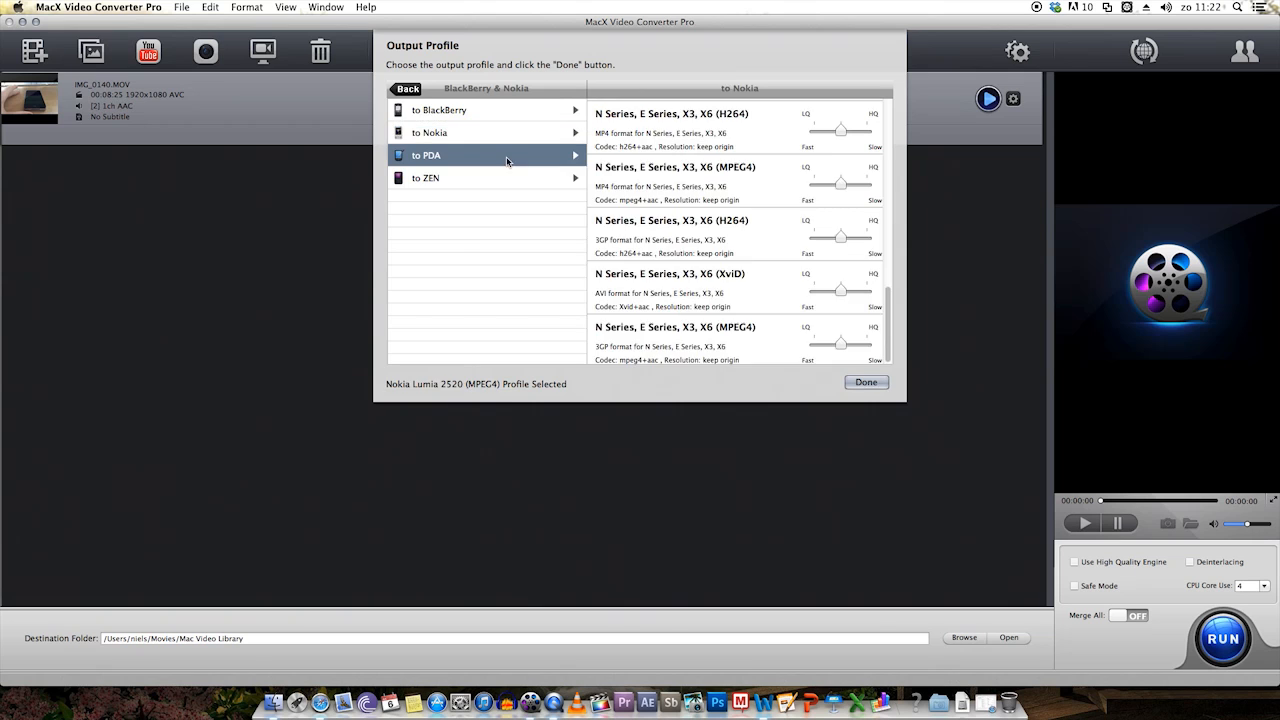
pyautogui.click(507, 185)
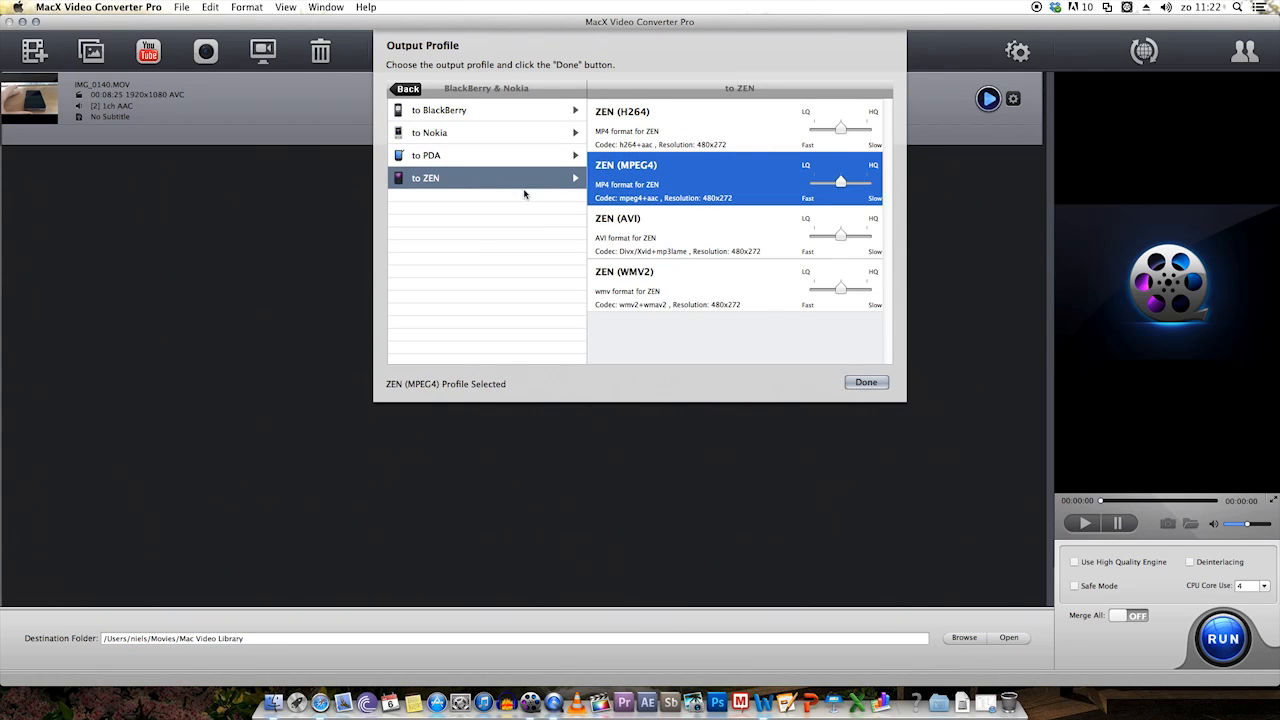
pyautogui.click(421, 114)
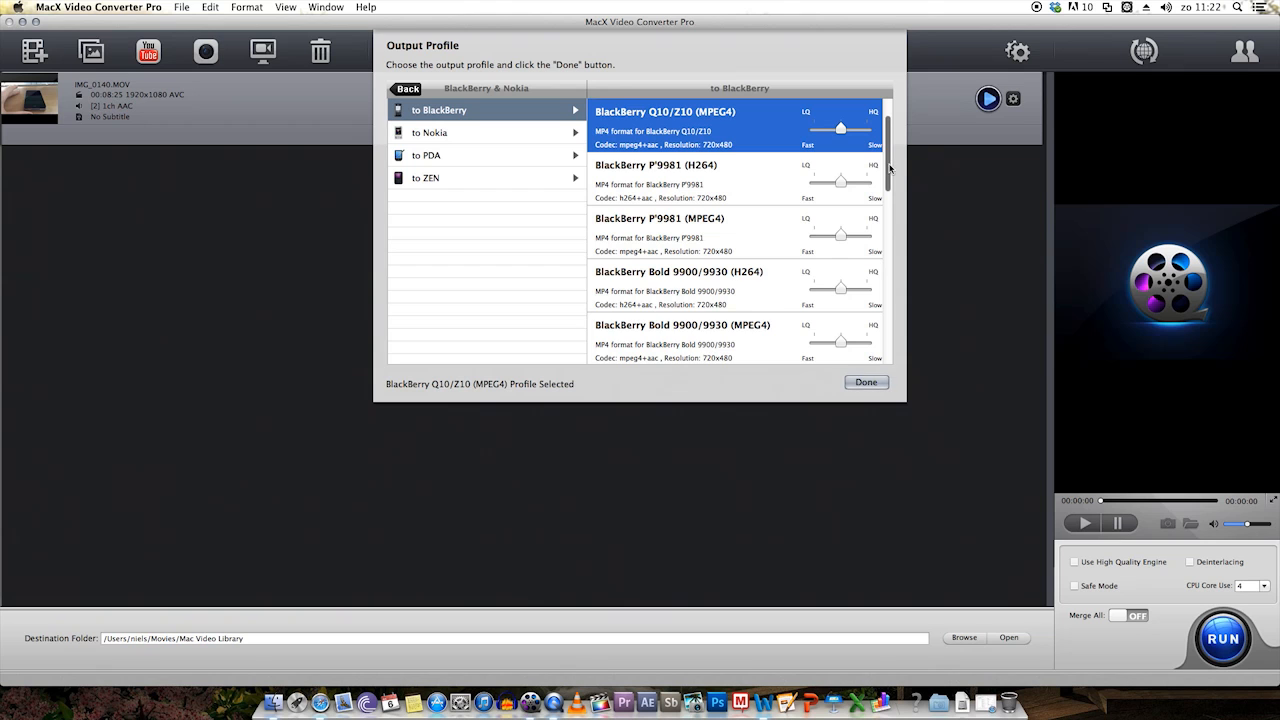
pyautogui.scroll(-1, 889, 165)
pyautogui.scroll(3, 889, 165)
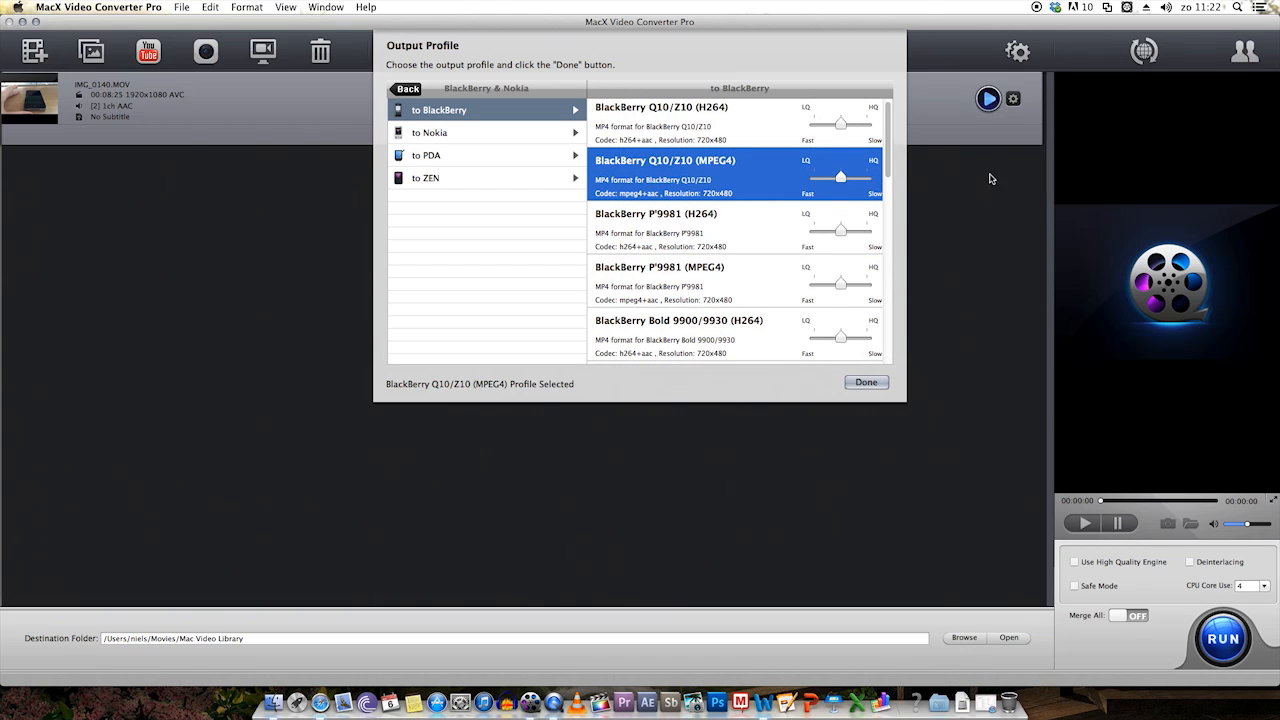
pyautogui.moveTo(881, 153)
pyautogui.mouseDown()
pyautogui.moveTo(885, 340)
pyautogui.moveTo(894, 153)
pyautogui.mouseUp()
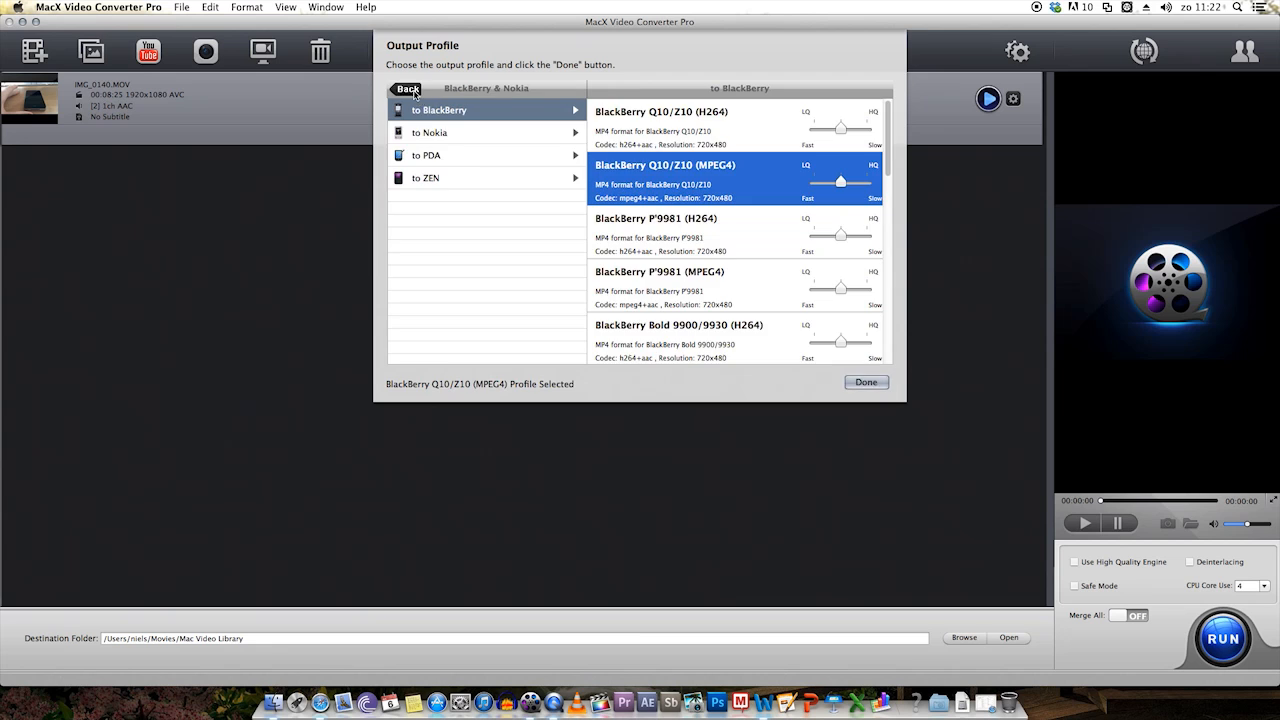
pyautogui.click(412, 89)
pyautogui.scroll(2, 578, 178)
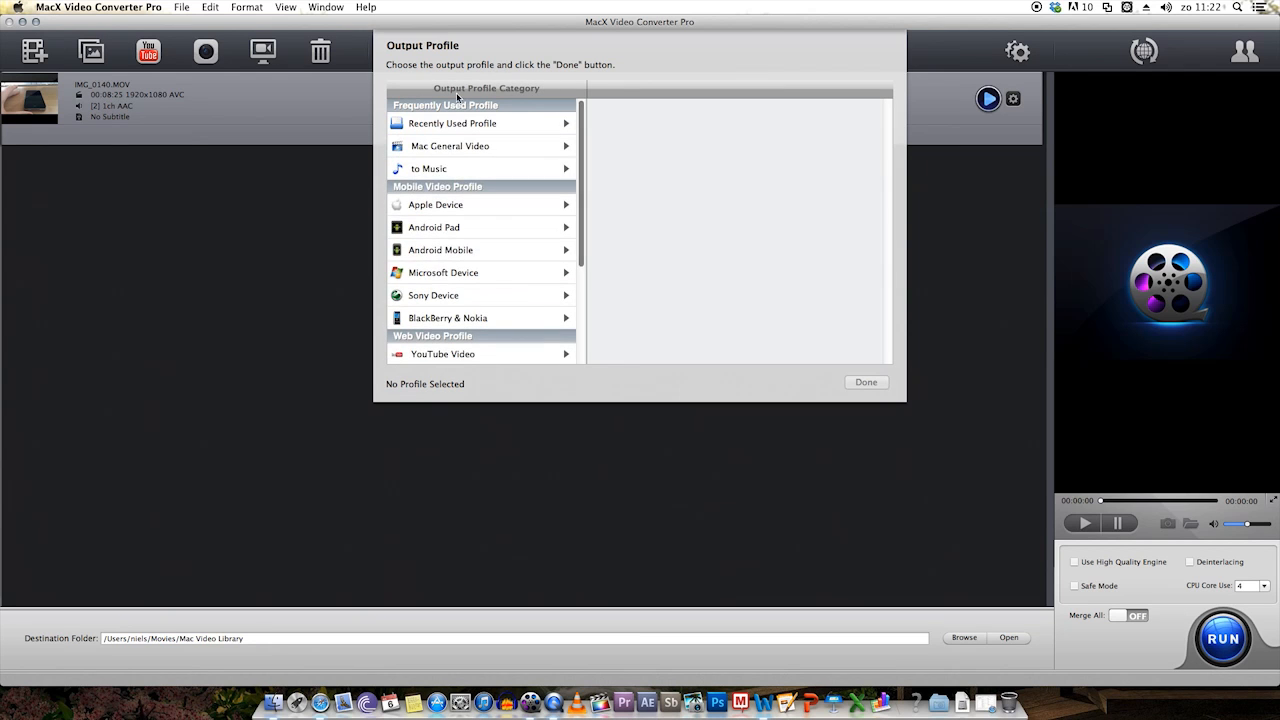
# View the music profiles and apply the recently used iPad mini (MPEG4) output profile to the video.
pyautogui.click(500, 168)
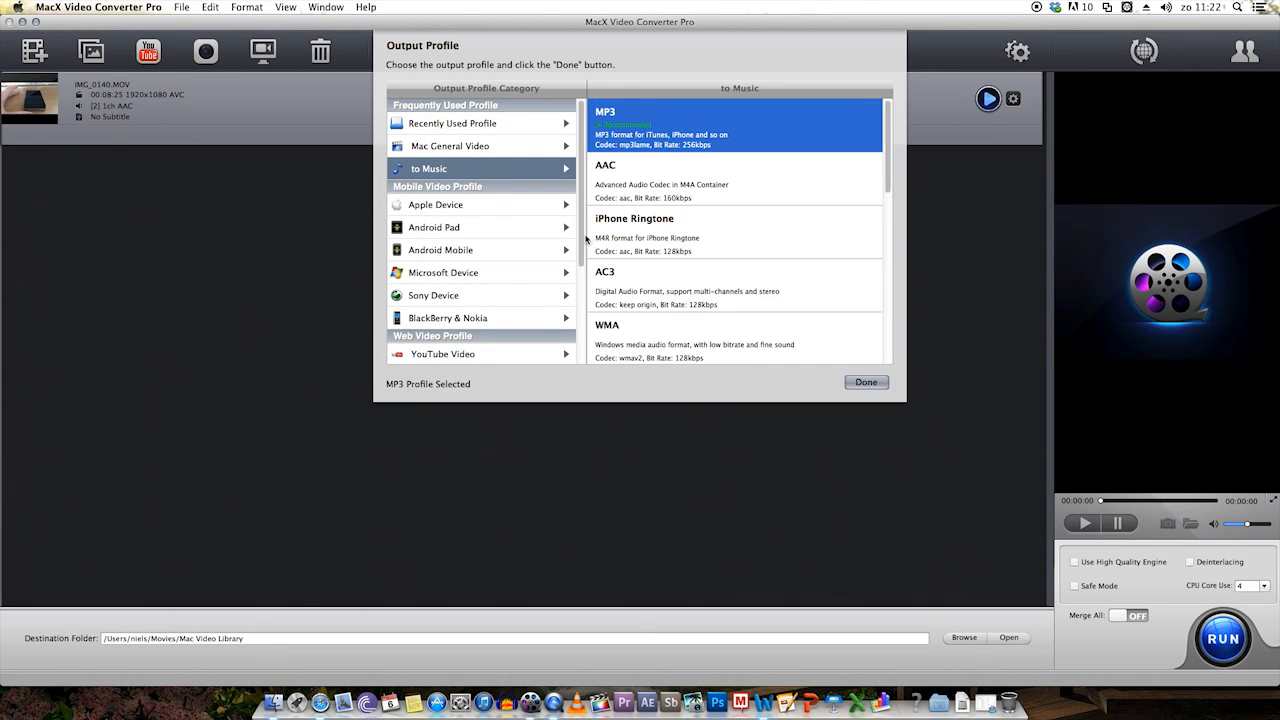
pyautogui.click(463, 128)
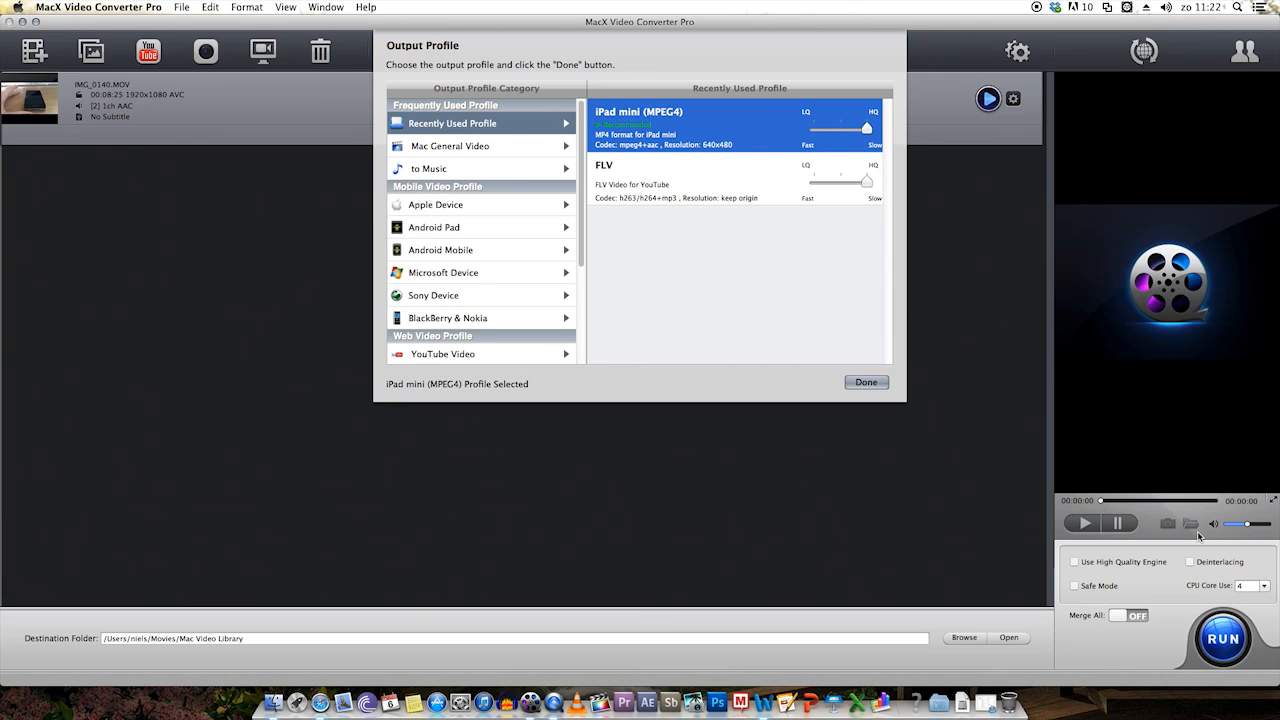
pyautogui.click(864, 383)
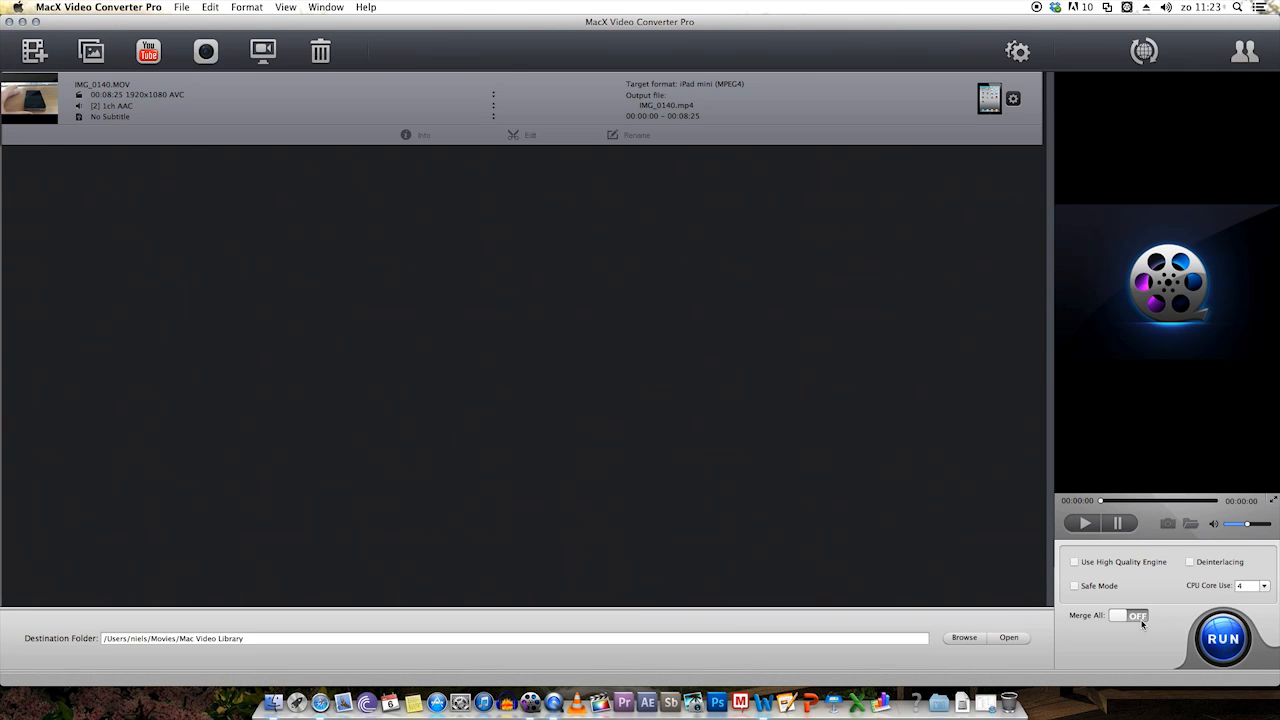
# Check which CPU core counts can be chosen for the conversion, without changing the setting.
pyautogui.click(1266, 586)
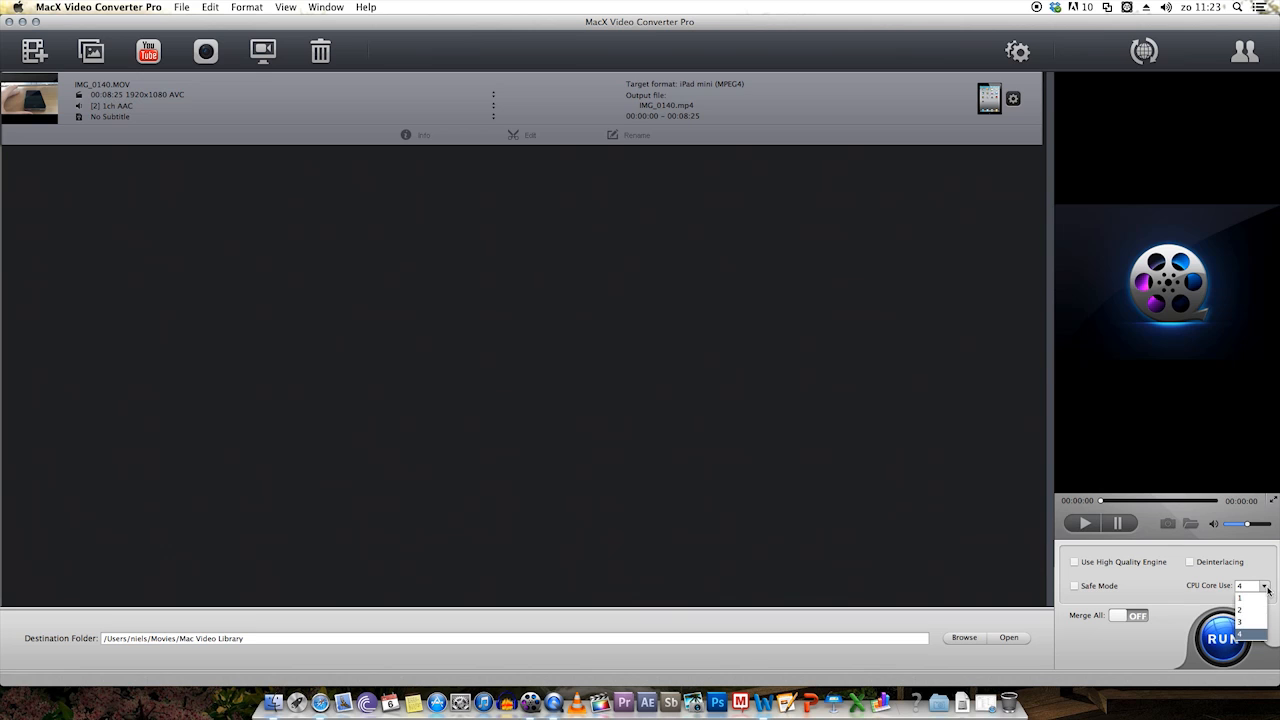
pyautogui.click(1188, 597)
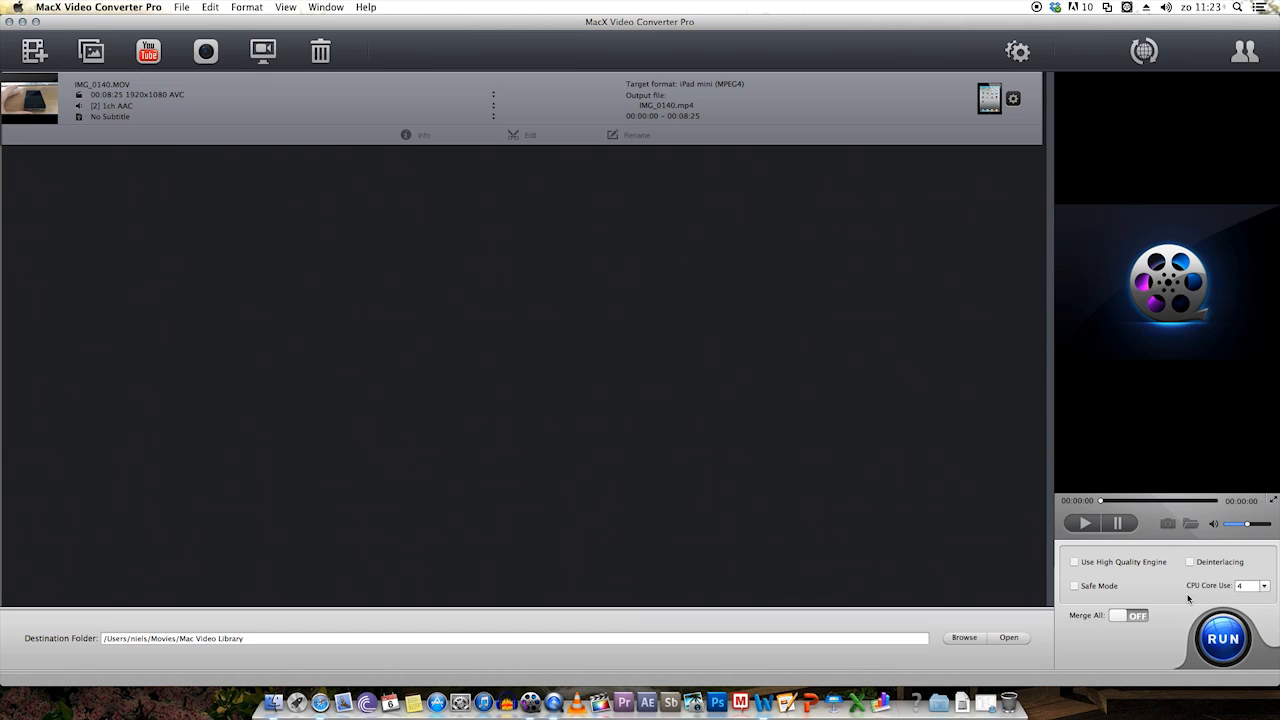
# Start converting IMG_0140.MOV for iPad mini with 4 CPU cores, stop the conversion early and close the output folder.
pyautogui.click(1266, 588)
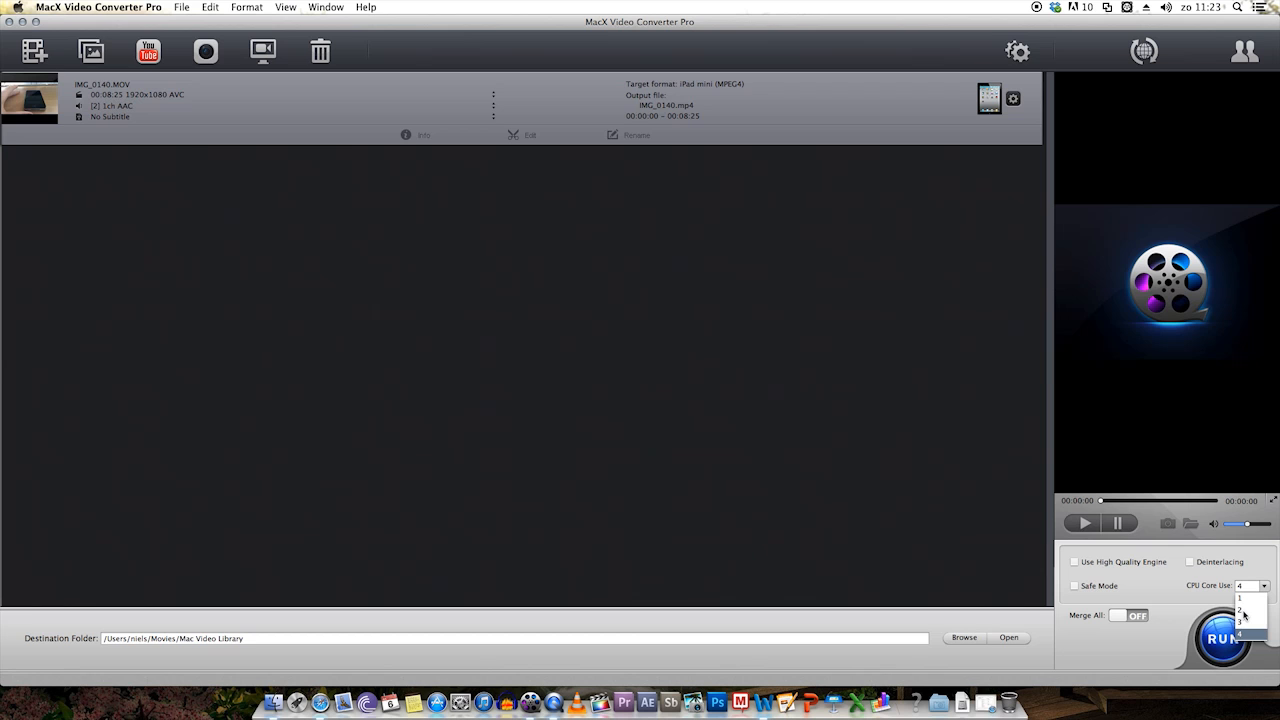
pyautogui.click(1200, 606)
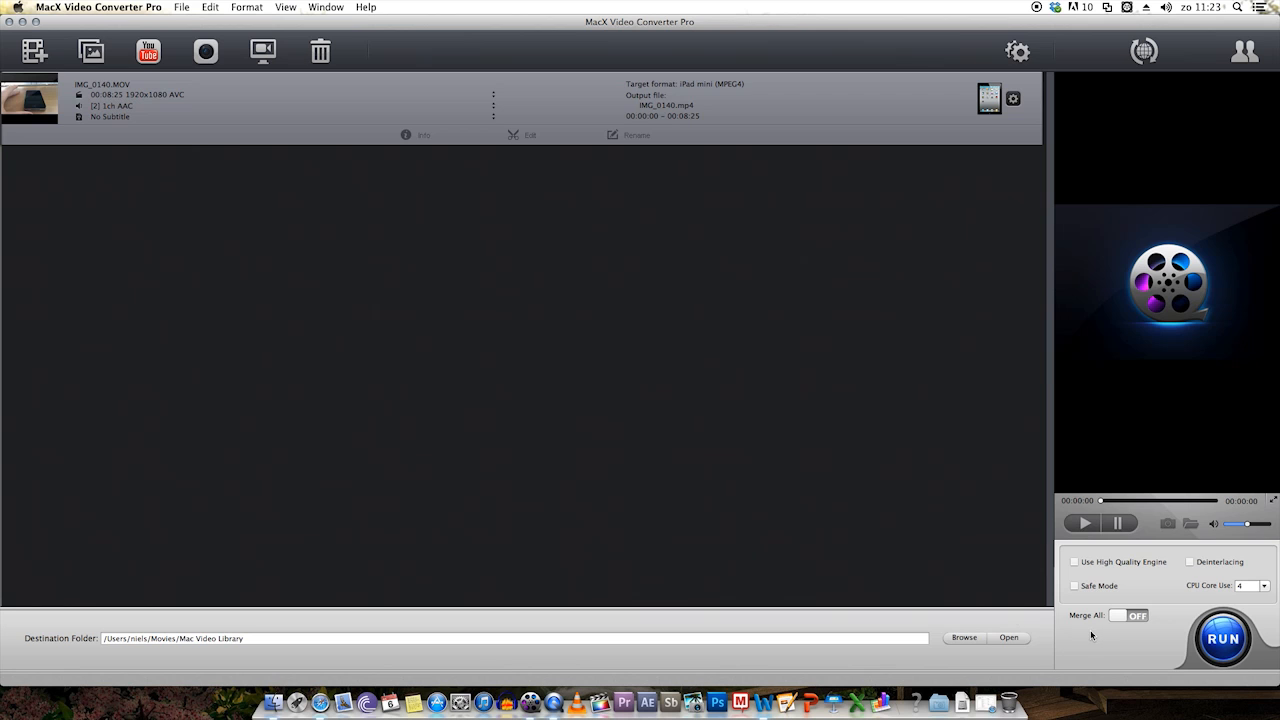
pyautogui.click(1222, 648)
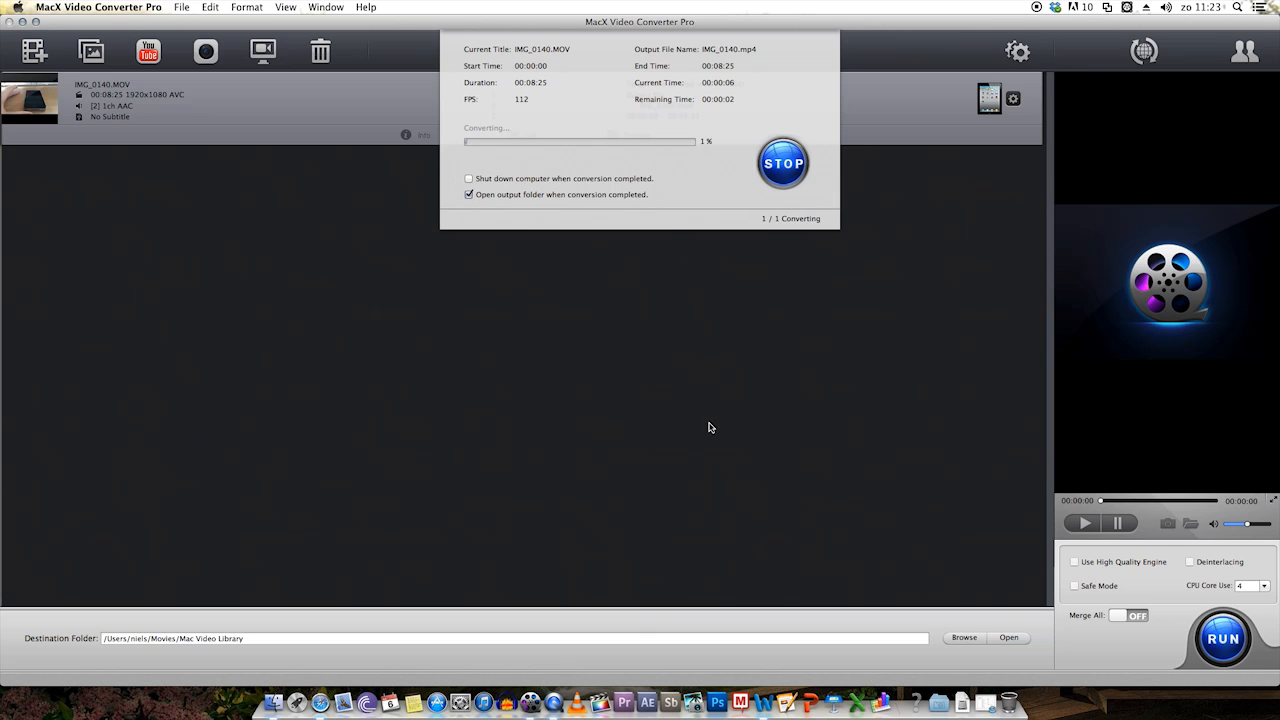
pyautogui.click(784, 166)
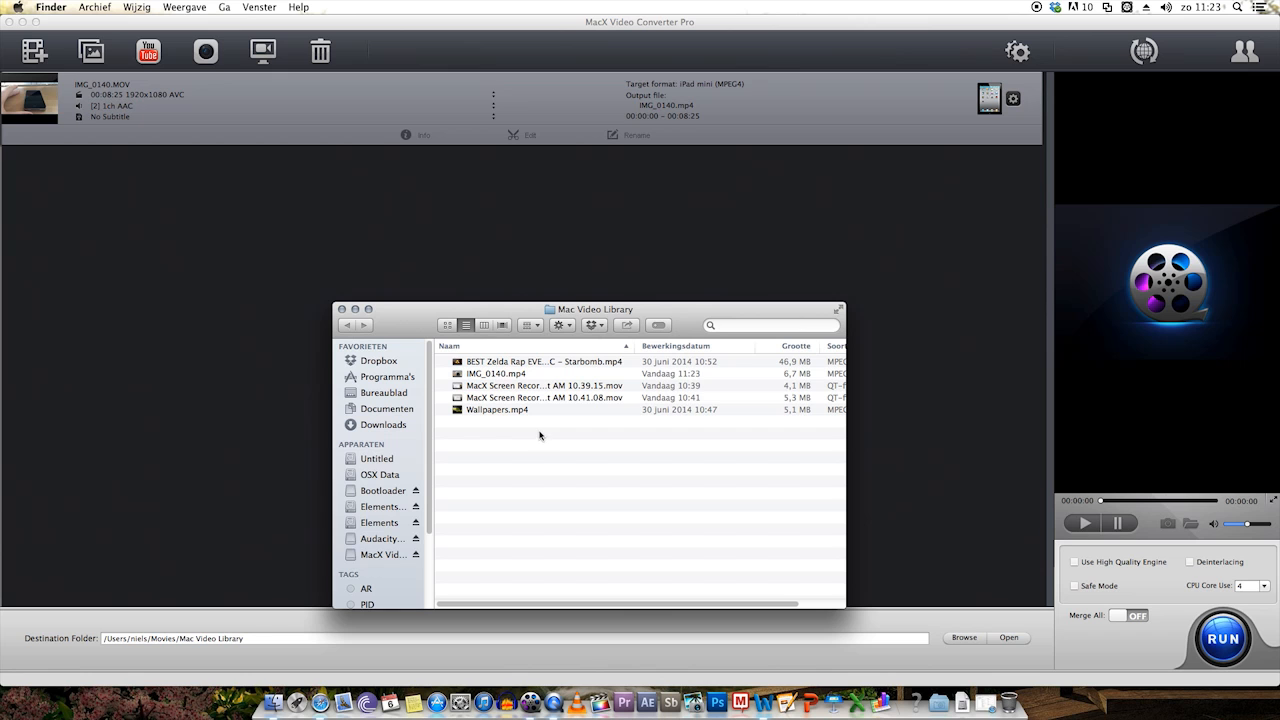
pyautogui.click(355, 309)
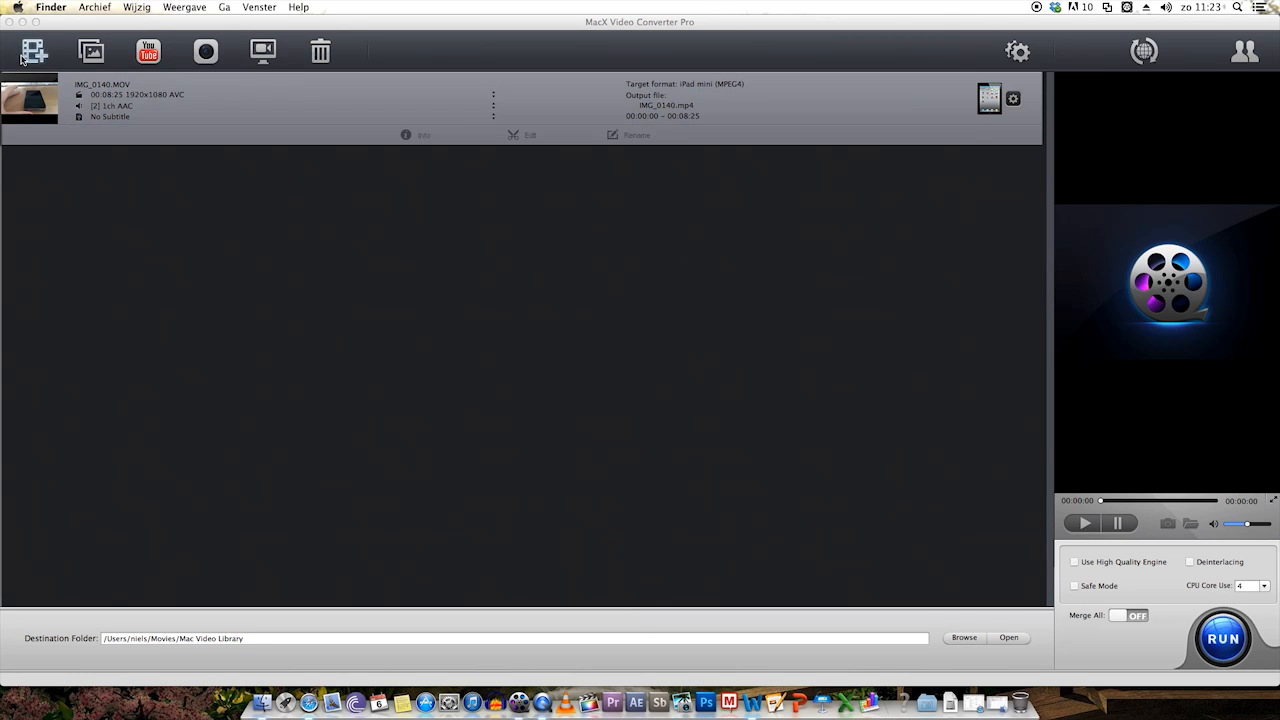
# Add the Wallpapers folder from Pictures to the conversion list as a photo slideshow.
pyautogui.click(80, 59)
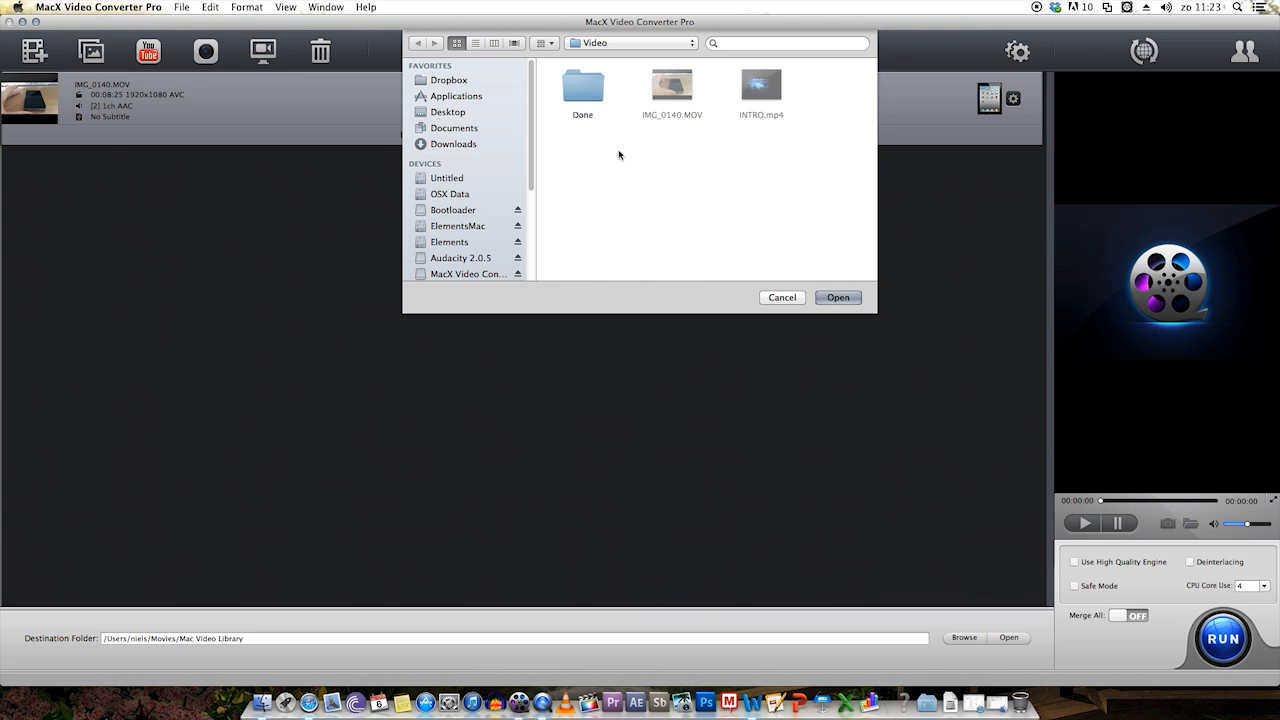
pyautogui.moveTo(531, 108)
pyautogui.mouseDown()
pyautogui.moveTo(533, 190)
pyautogui.moveTo(530, 96)
pyautogui.mouseUp()
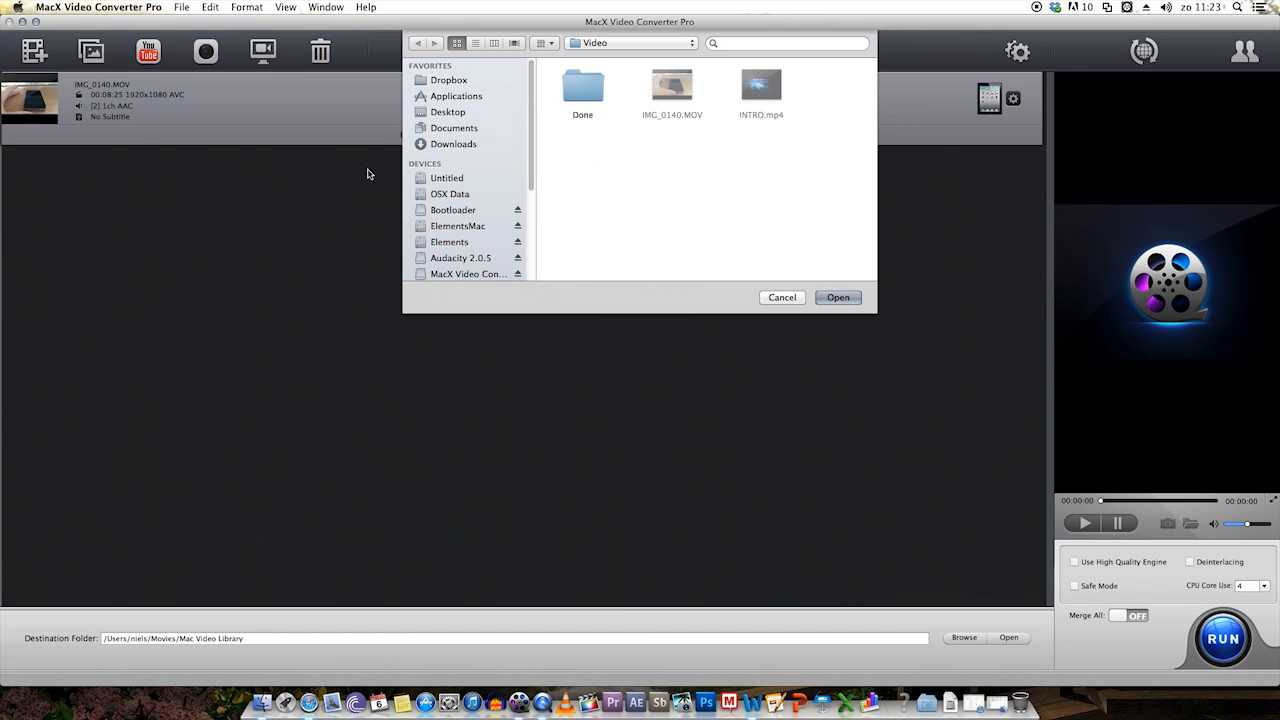
pyautogui.click(446, 113)
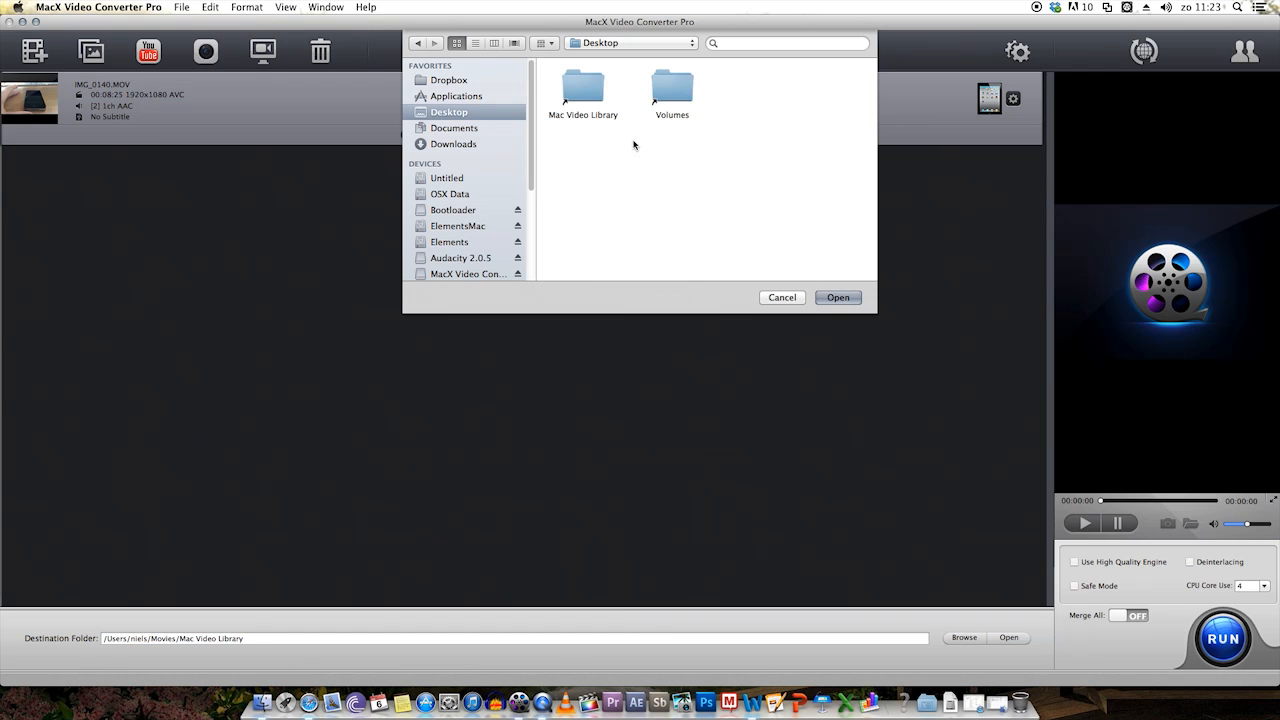
pyautogui.click(587, 46)
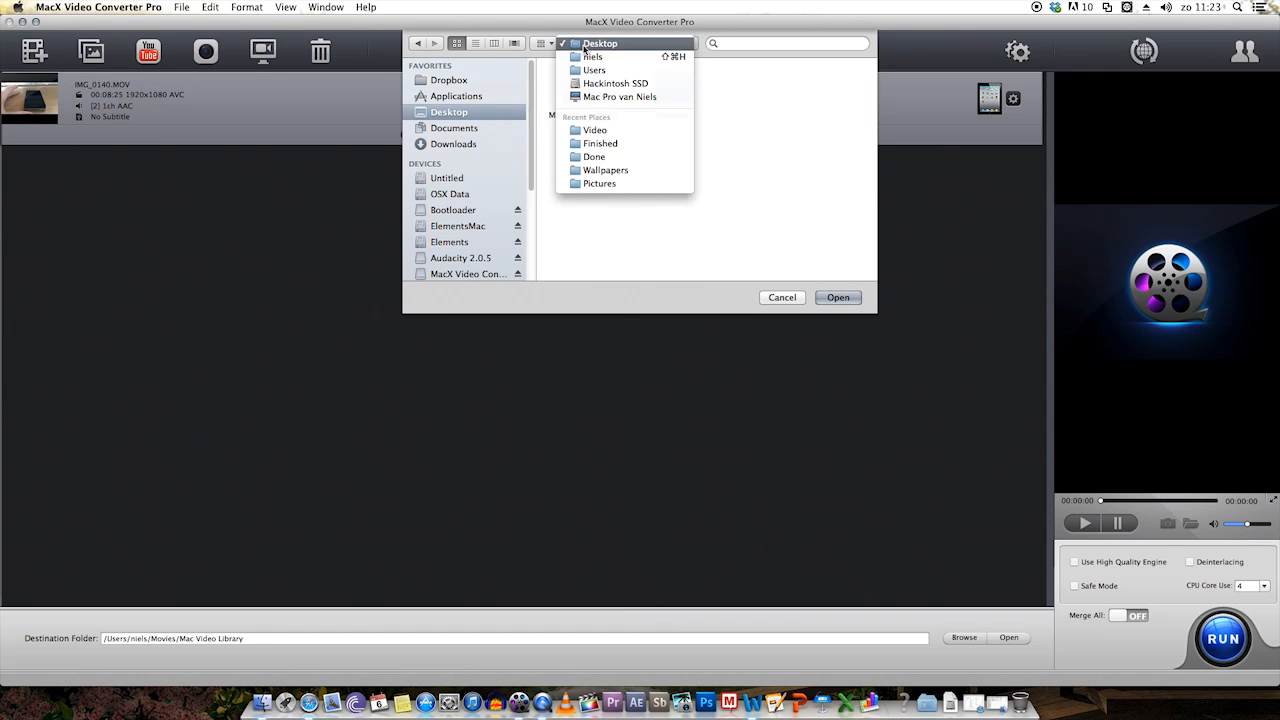
pyautogui.click(434, 120)
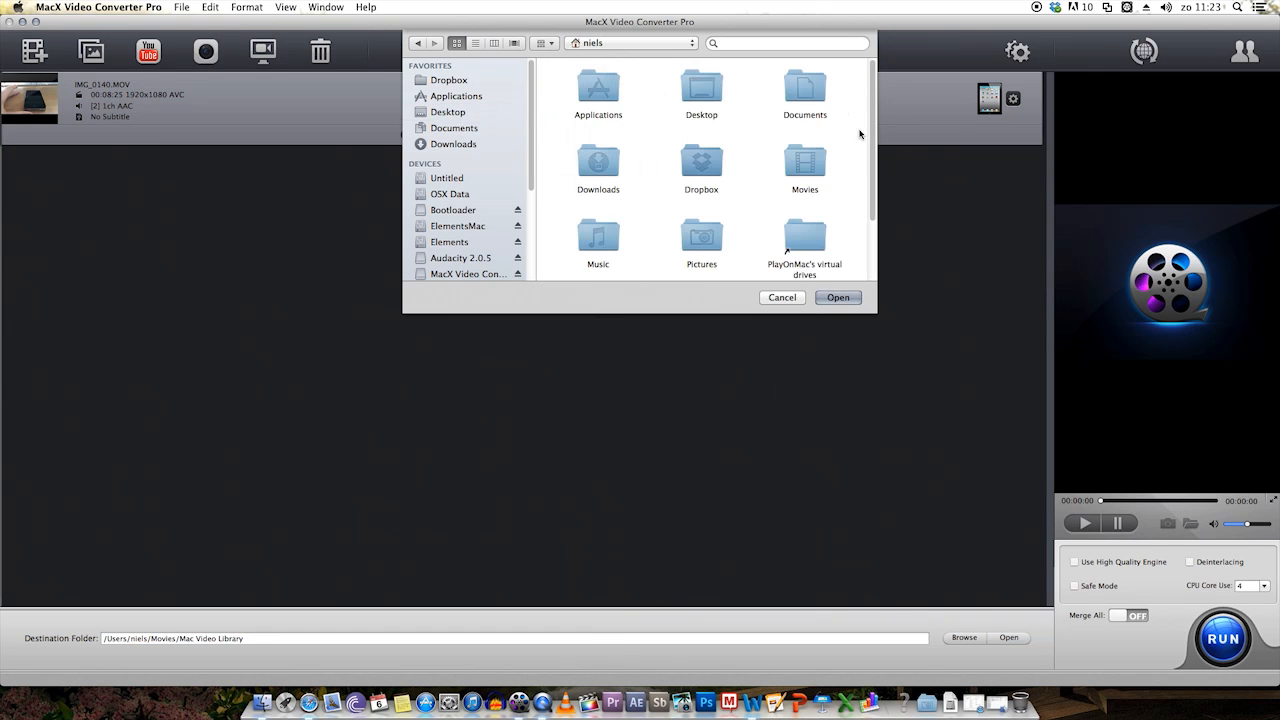
pyautogui.doubleClick(706, 234)
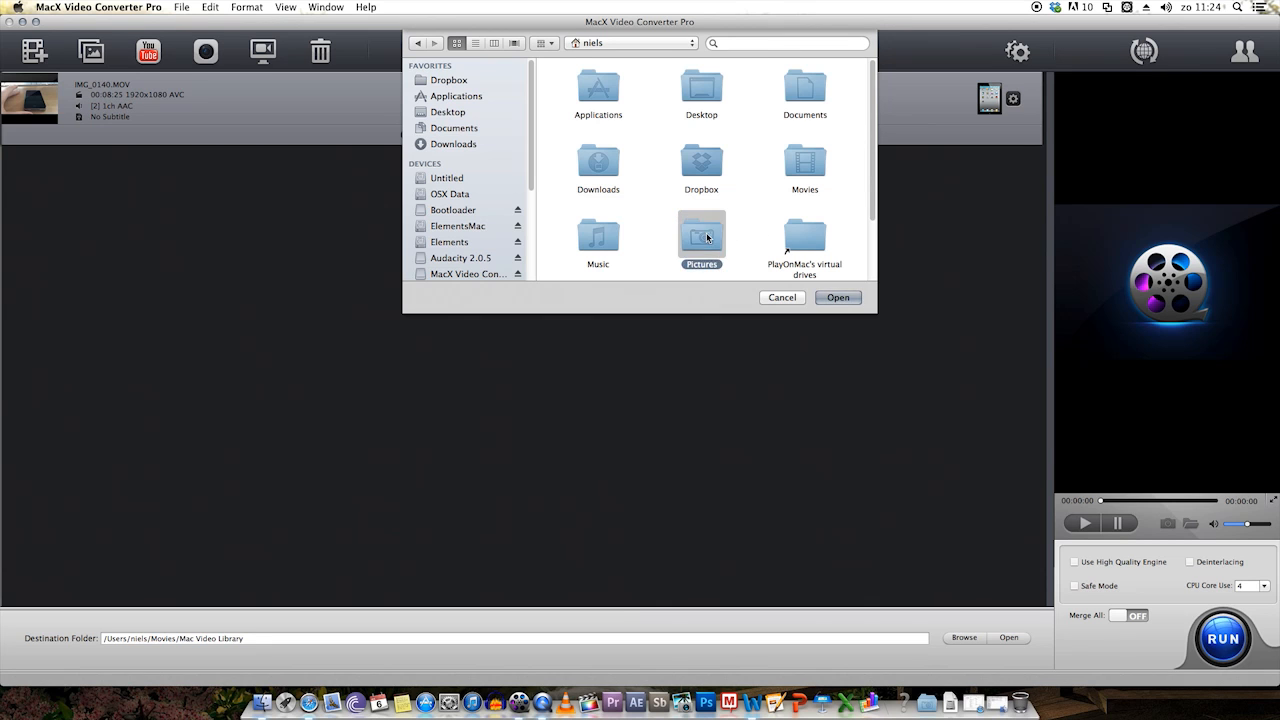
pyautogui.moveTo(868, 177); pyautogui.dragTo(849, 269)
pyautogui.click(598, 236)
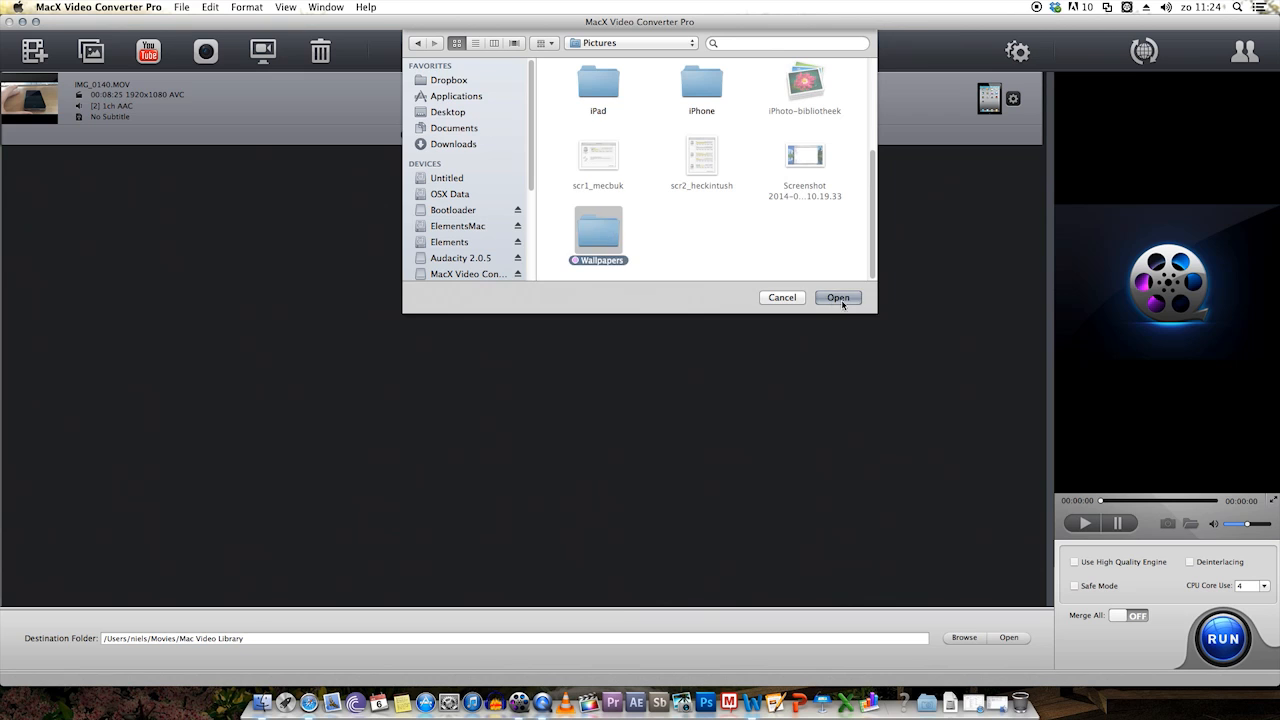
pyautogui.click(838, 297)
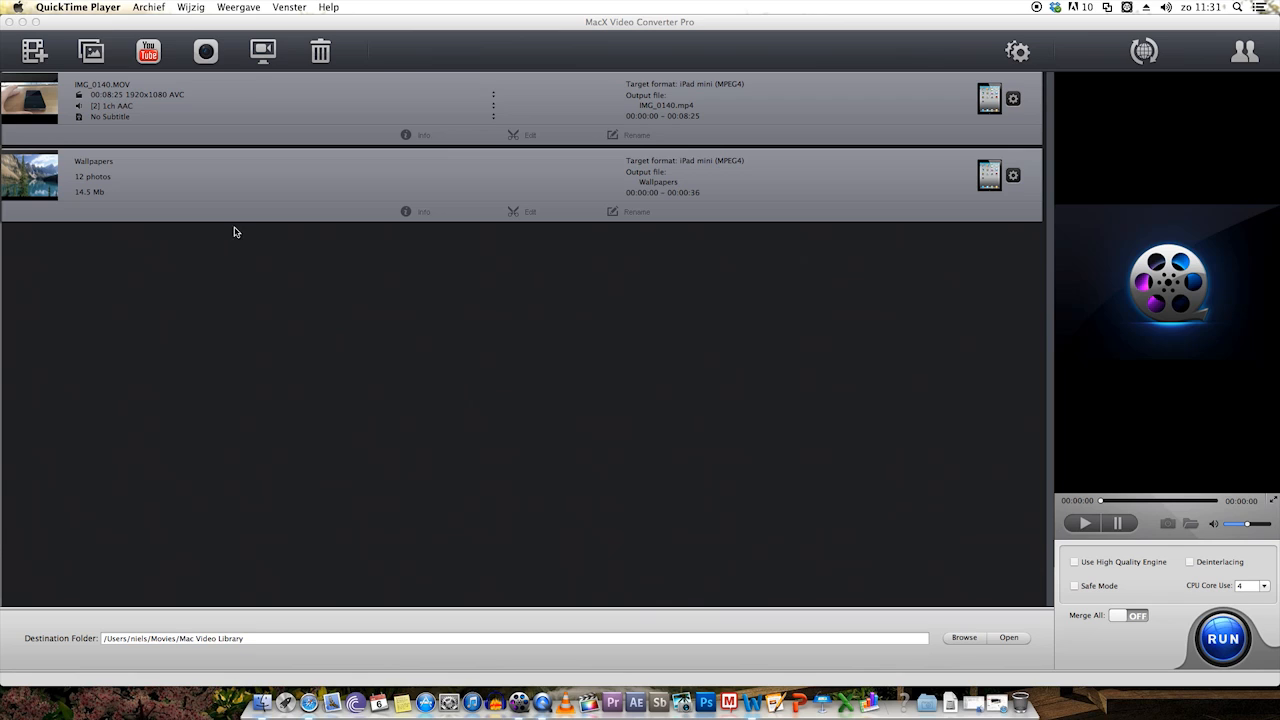
# Open the YouTube Downloader at full window size and examine the preferred video format and resolution choices in its settings.
pyautogui.click(154, 59)
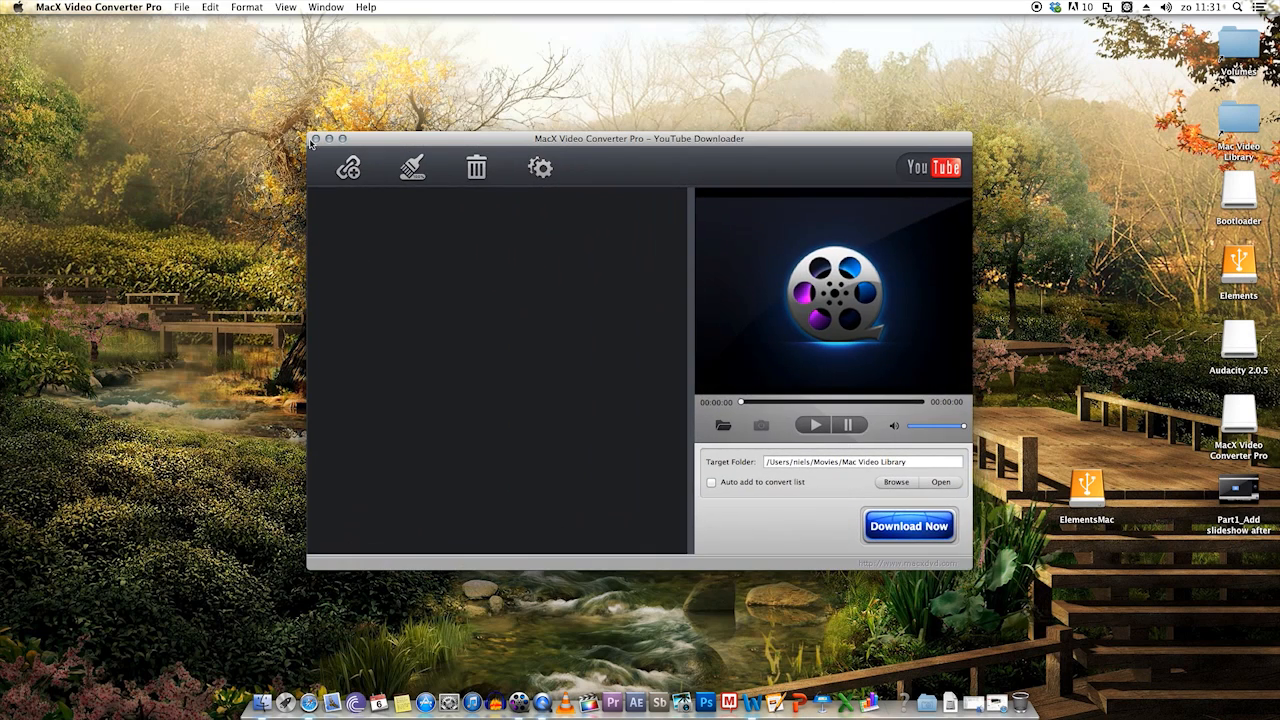
pyautogui.click(343, 139)
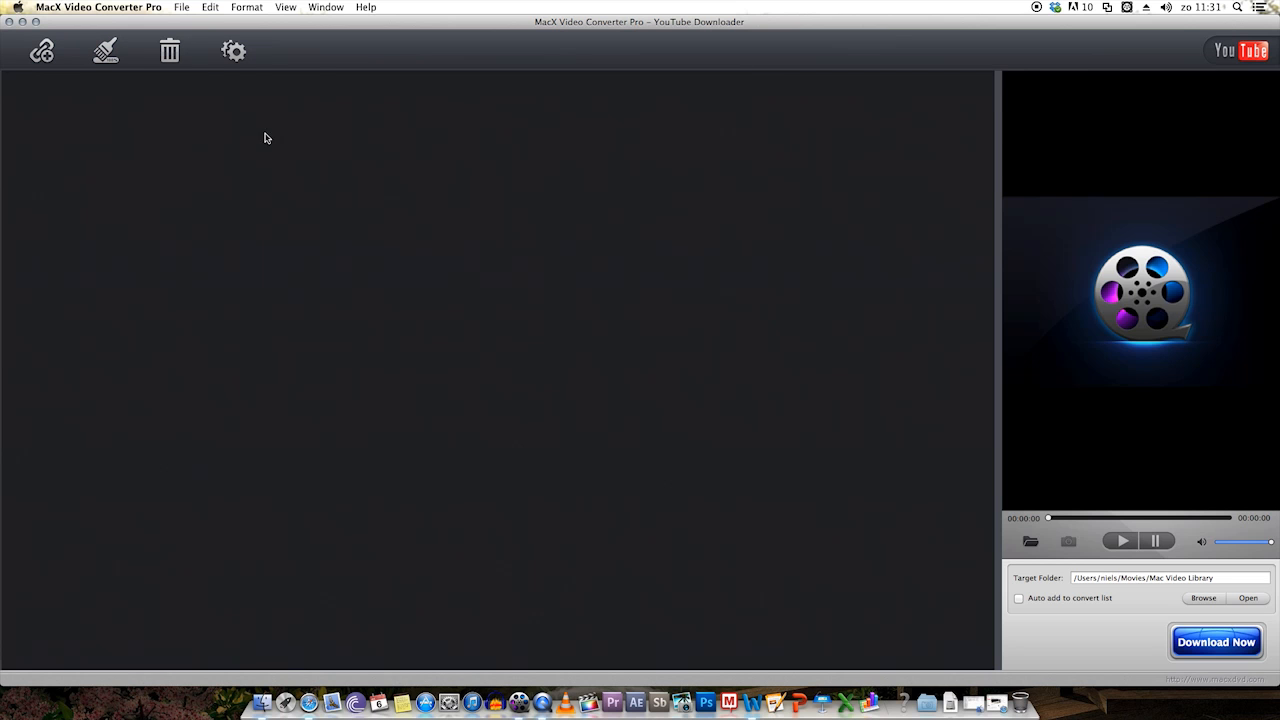
pyautogui.click(234, 51)
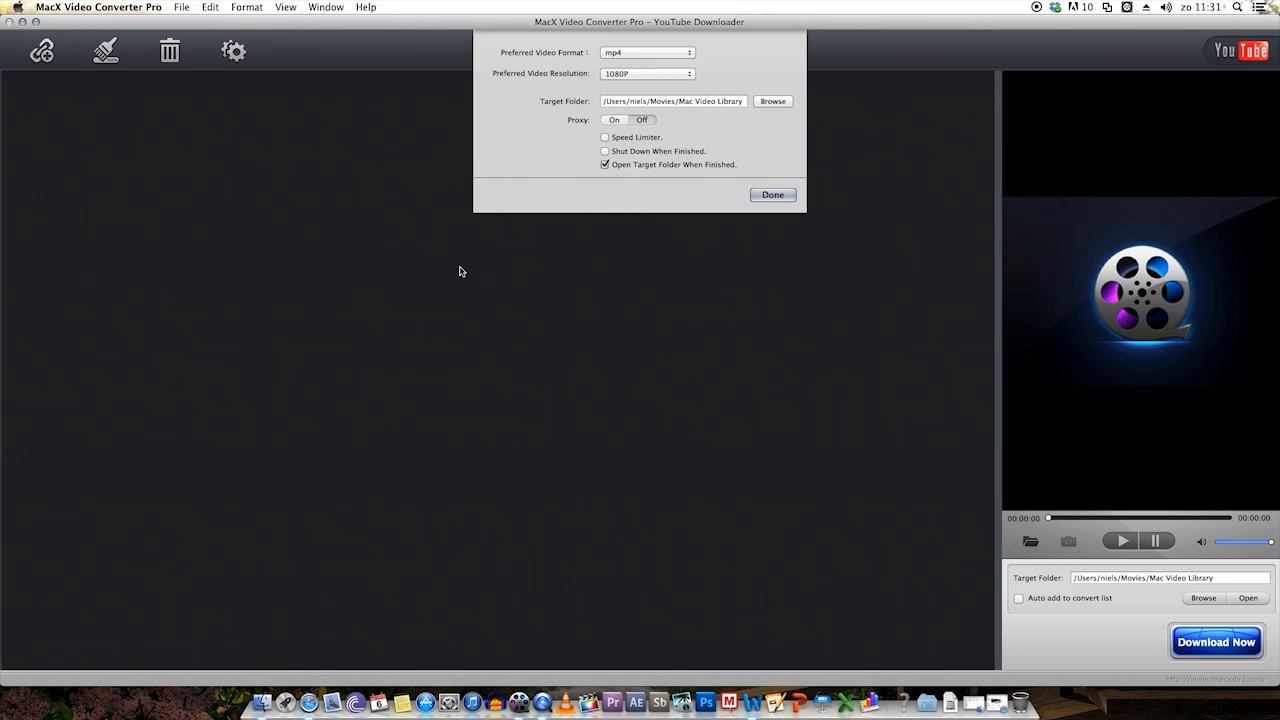
pyautogui.click(644, 53)
pyautogui.click(577, 148)
pyautogui.click(644, 55)
pyautogui.click(556, 145)
pyautogui.click(642, 53)
pyautogui.click(555, 148)
pyautogui.click(624, 75)
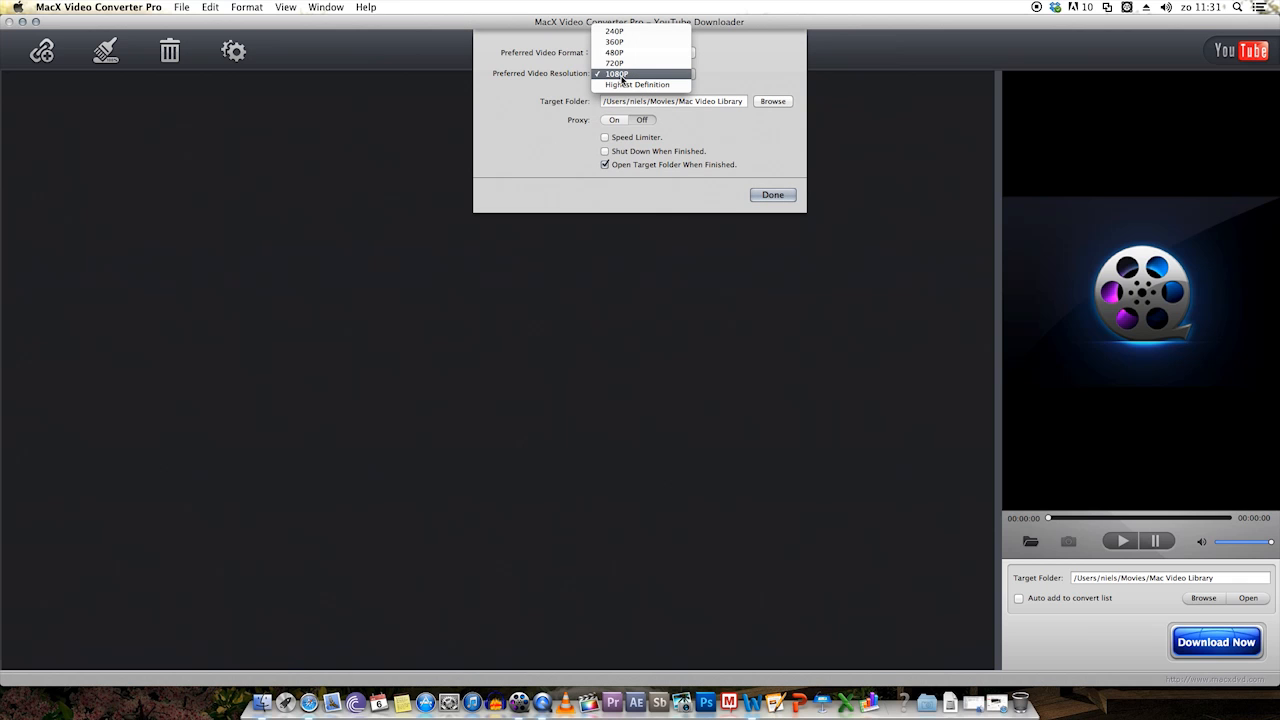
pyautogui.click(540, 130)
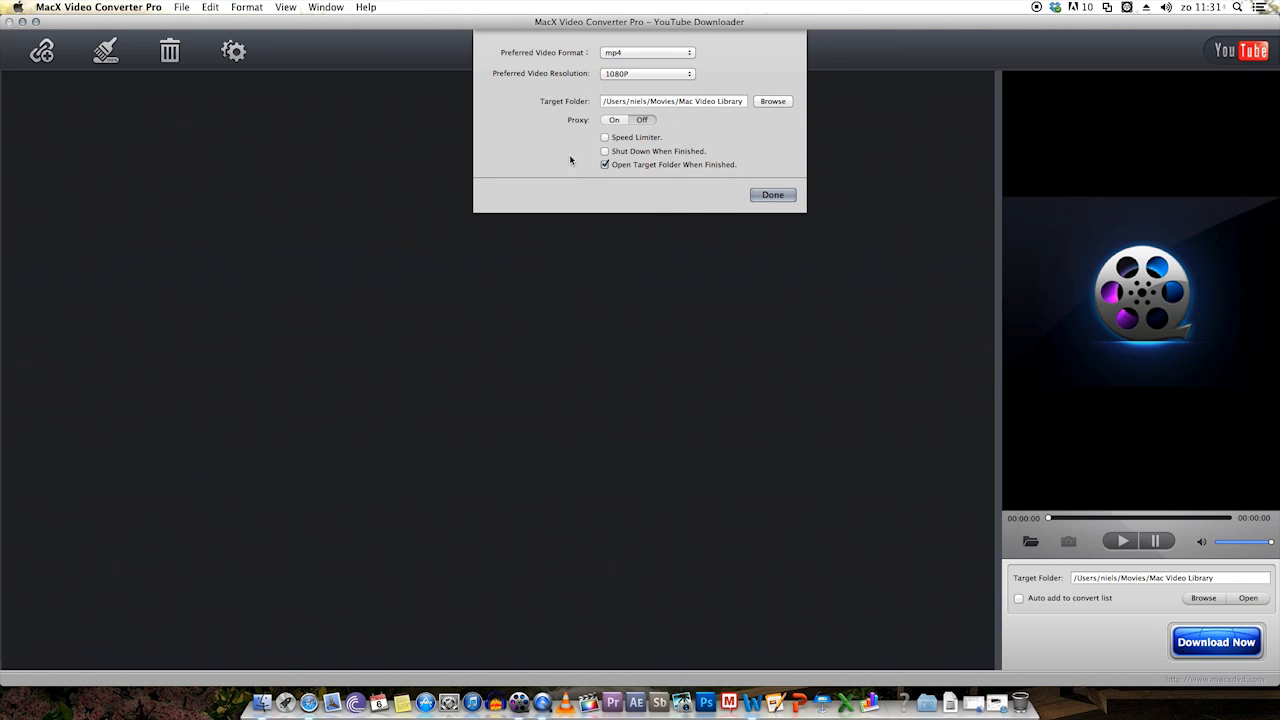
pyautogui.click(772, 196)
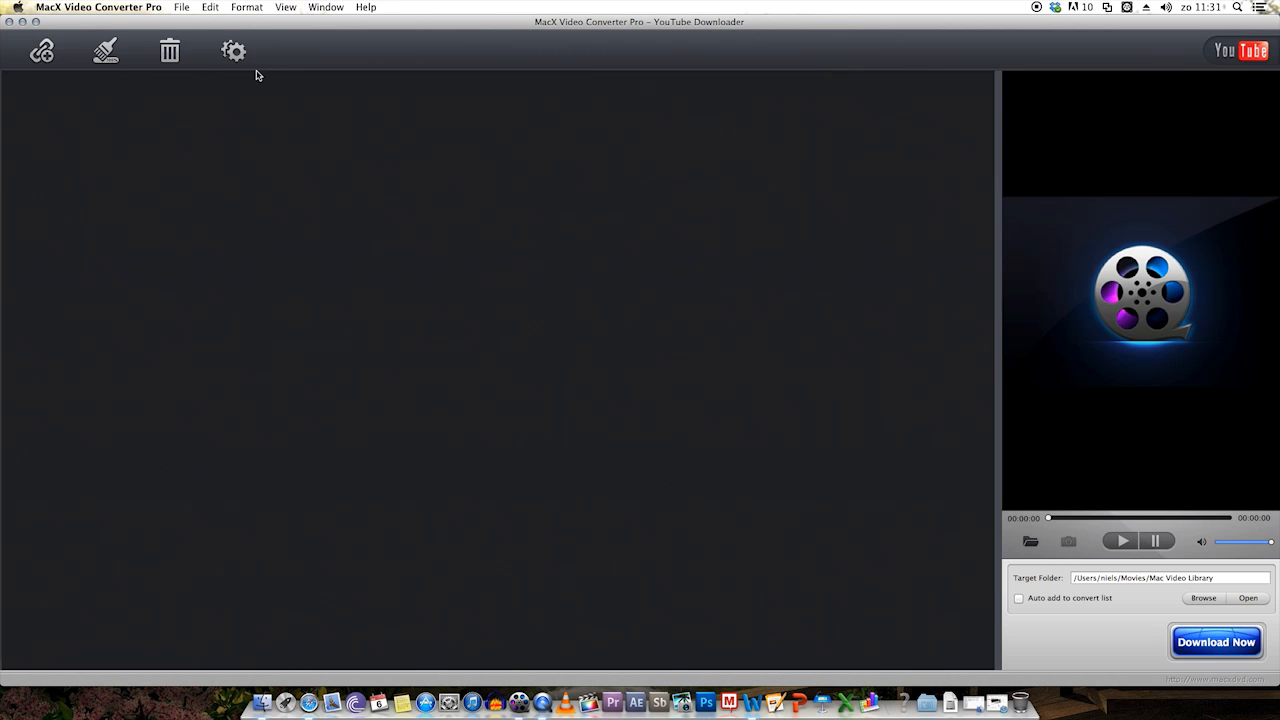
pyautogui.click(42, 55)
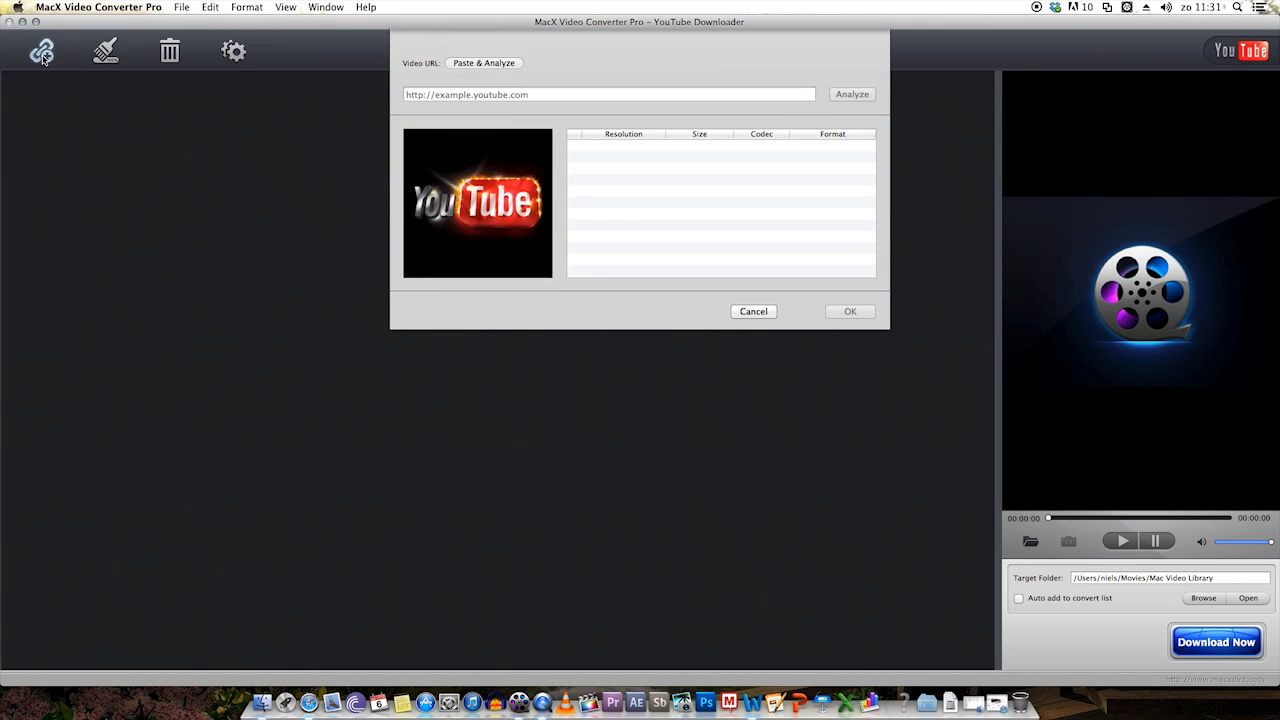
pyautogui.click(474, 93)
pyautogui.write('https://www.youtube.com/watch?v=TQLbFnbpCuE')
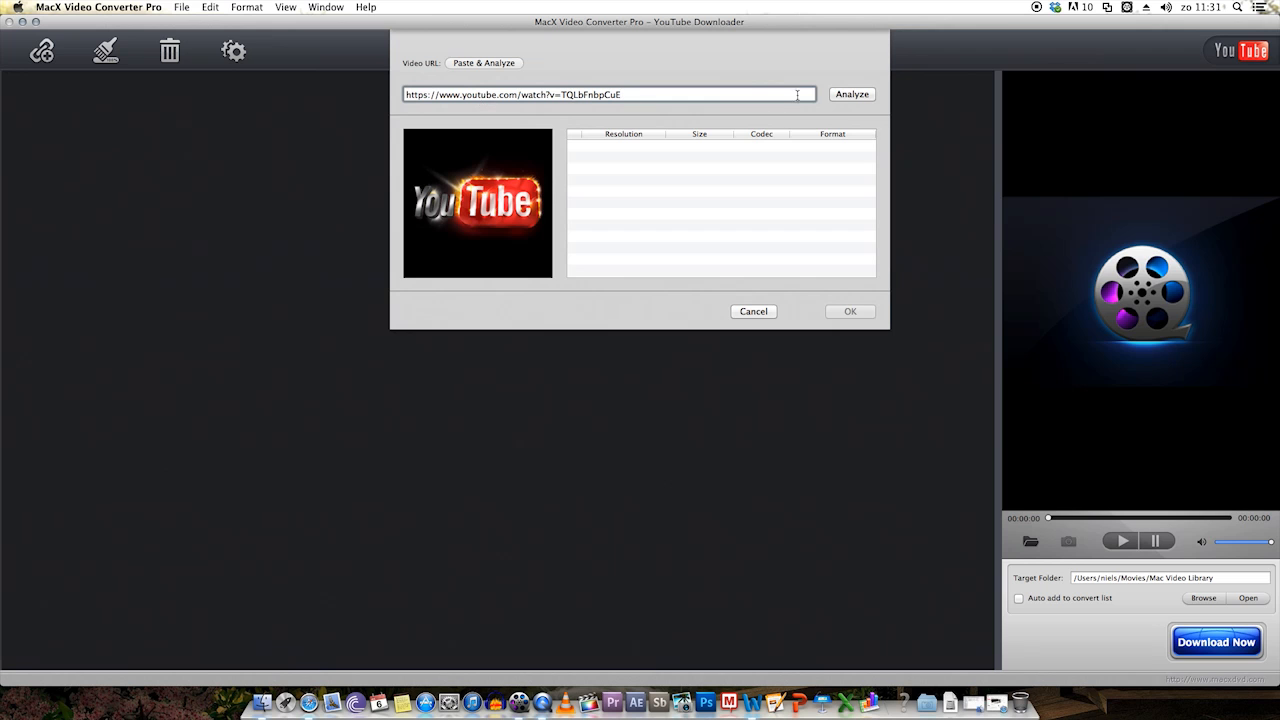
pyautogui.click(847, 97)
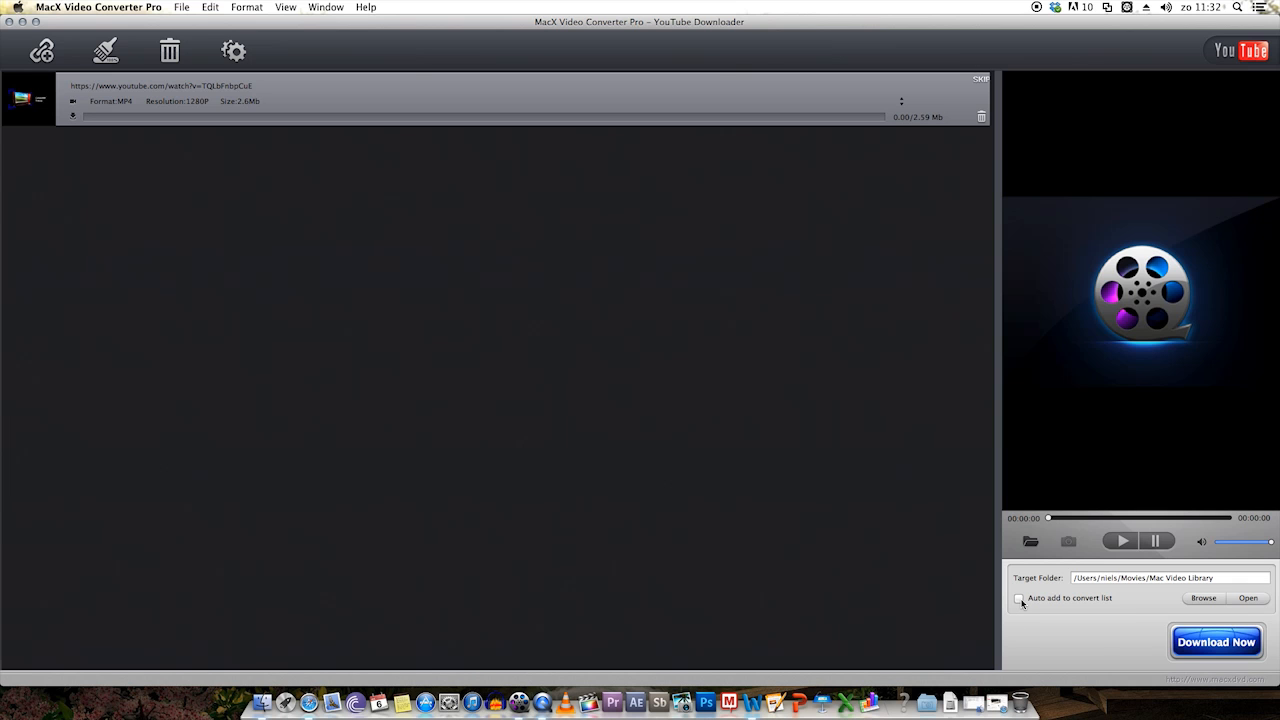
pyautogui.click(1216, 642)
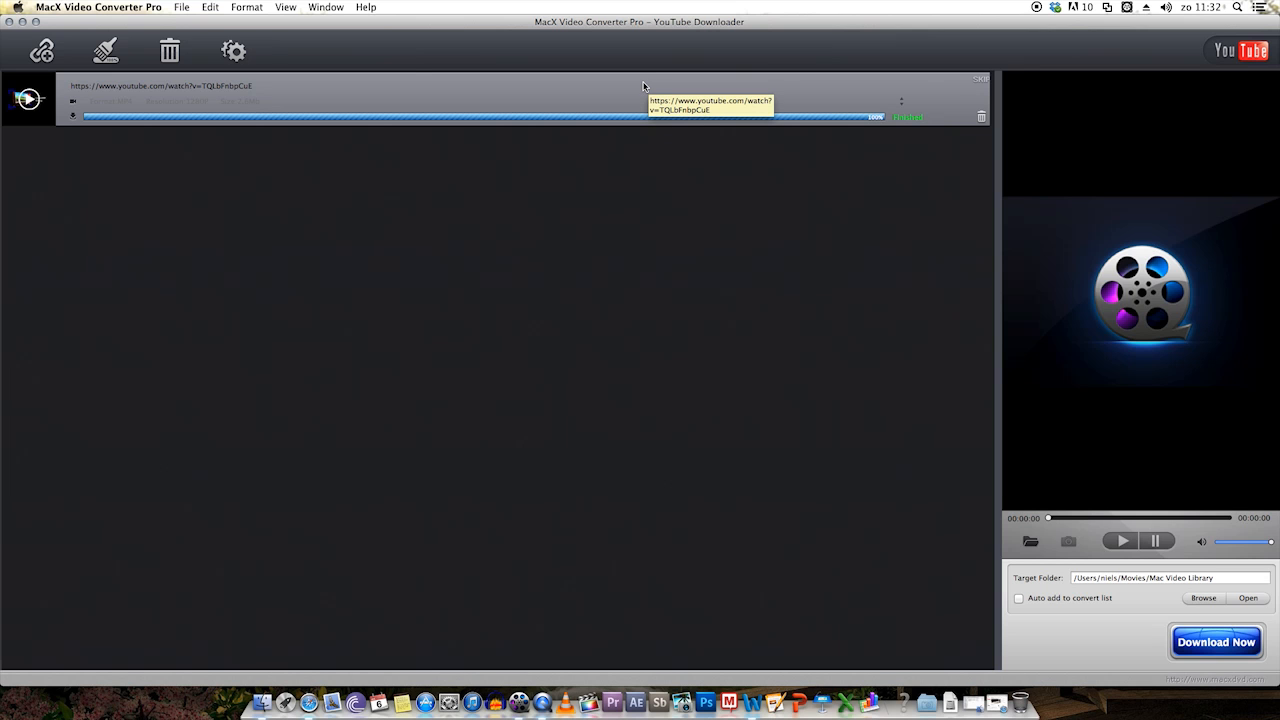
pyautogui.click(80, 112)
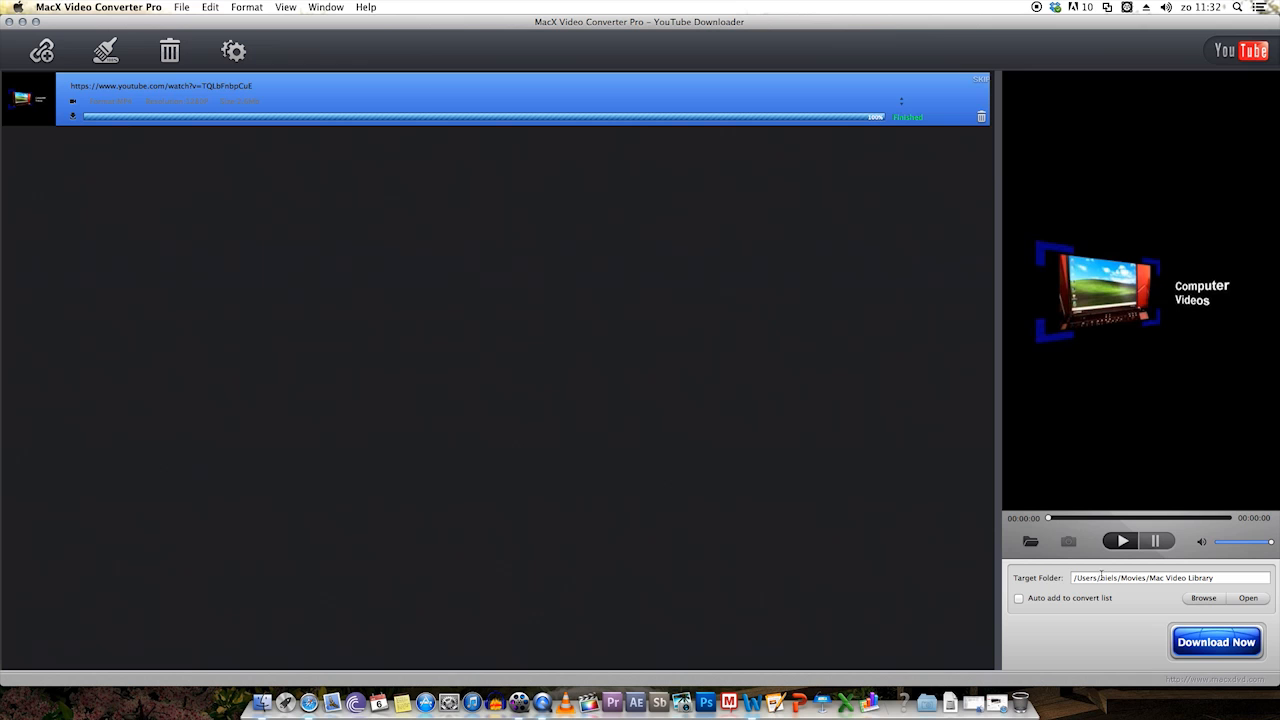
# Open the download target folder, move YouTube Intro (2010).mp4 to the trash, and close the folder and the YouTube Downloader.
pyautogui.click(1253, 605)
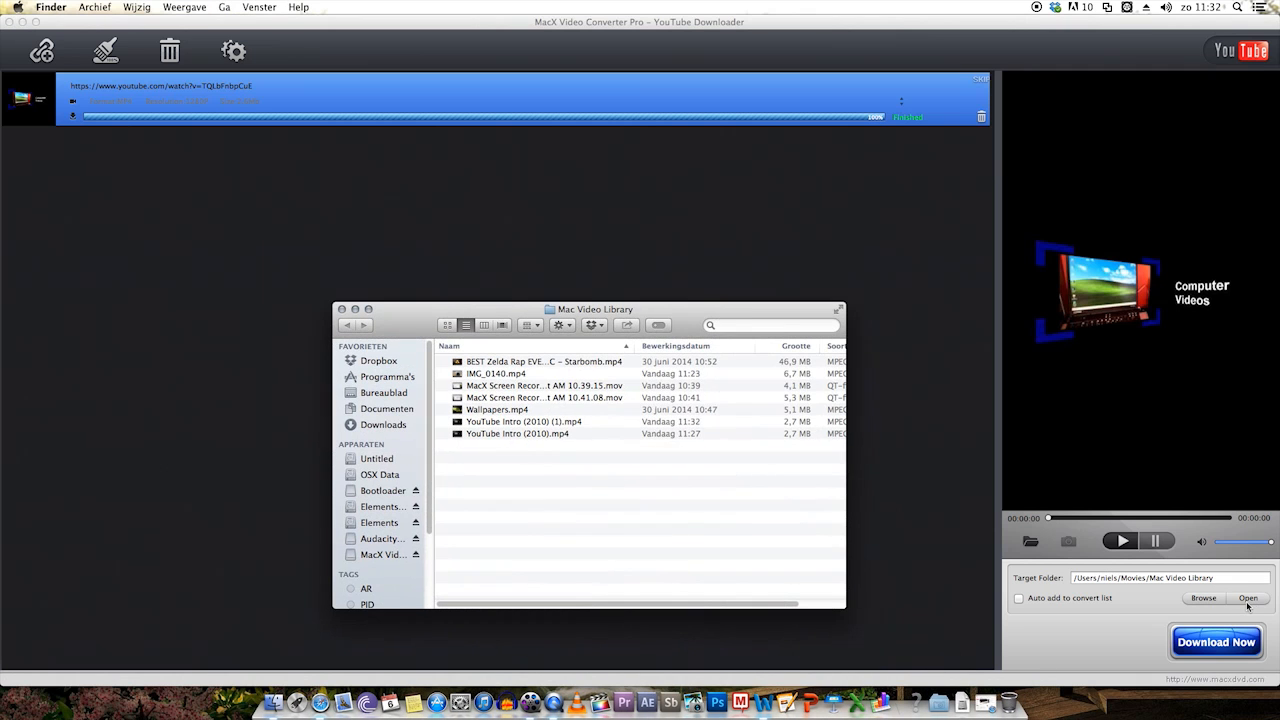
pyautogui.click(540, 424)
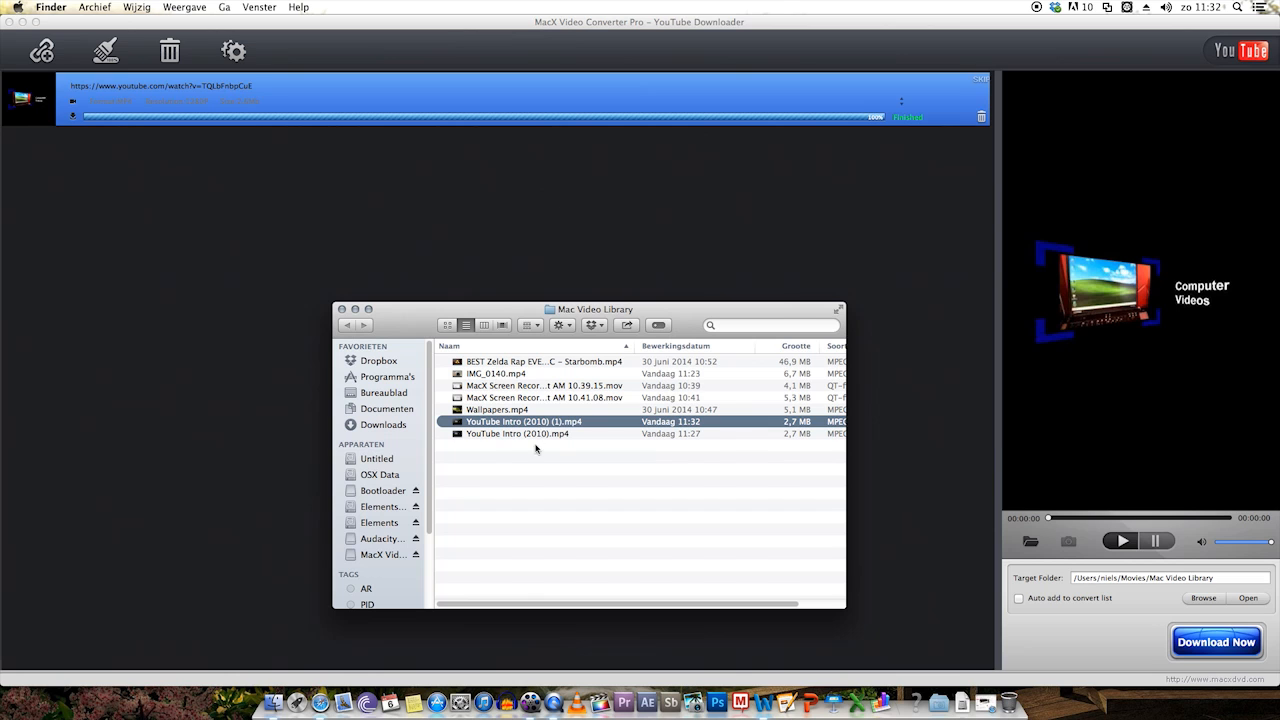
pyautogui.click(537, 436)
pyautogui.moveTo(588, 438); pyautogui.dragTo(1011, 708)
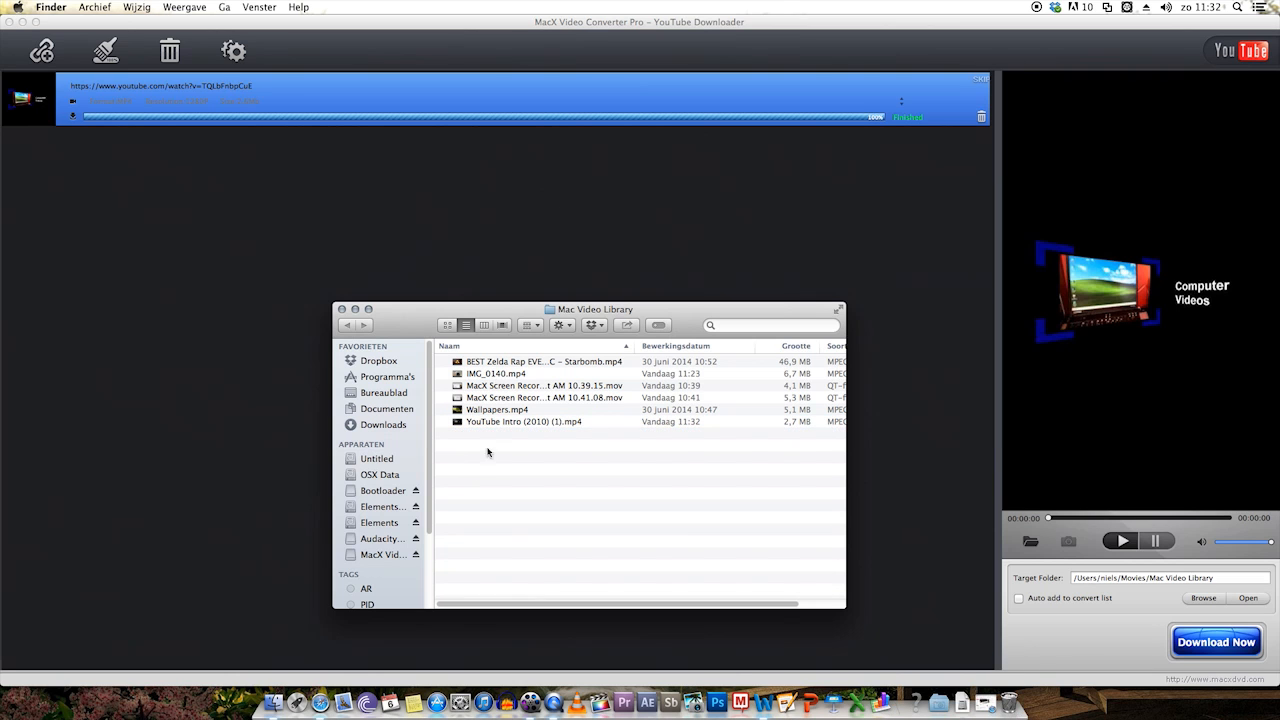
pyautogui.moveTo(598, 312); pyautogui.dragTo(592, 291)
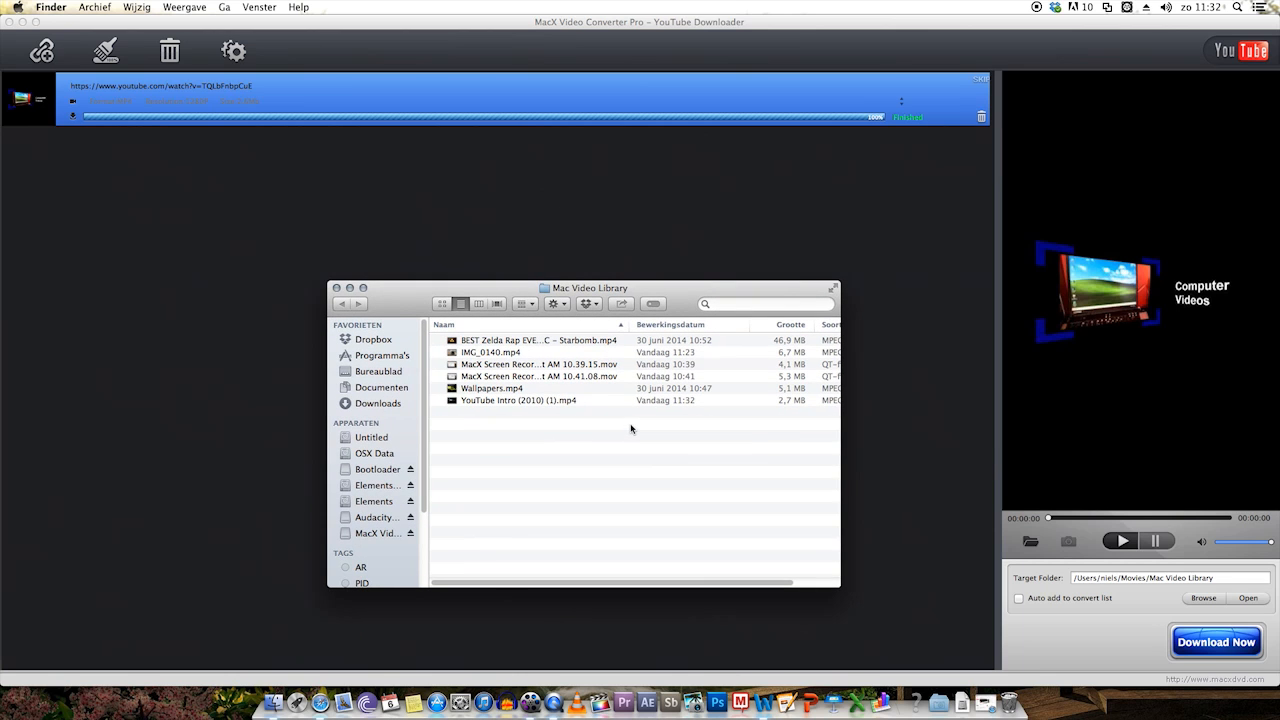
pyautogui.click(337, 288)
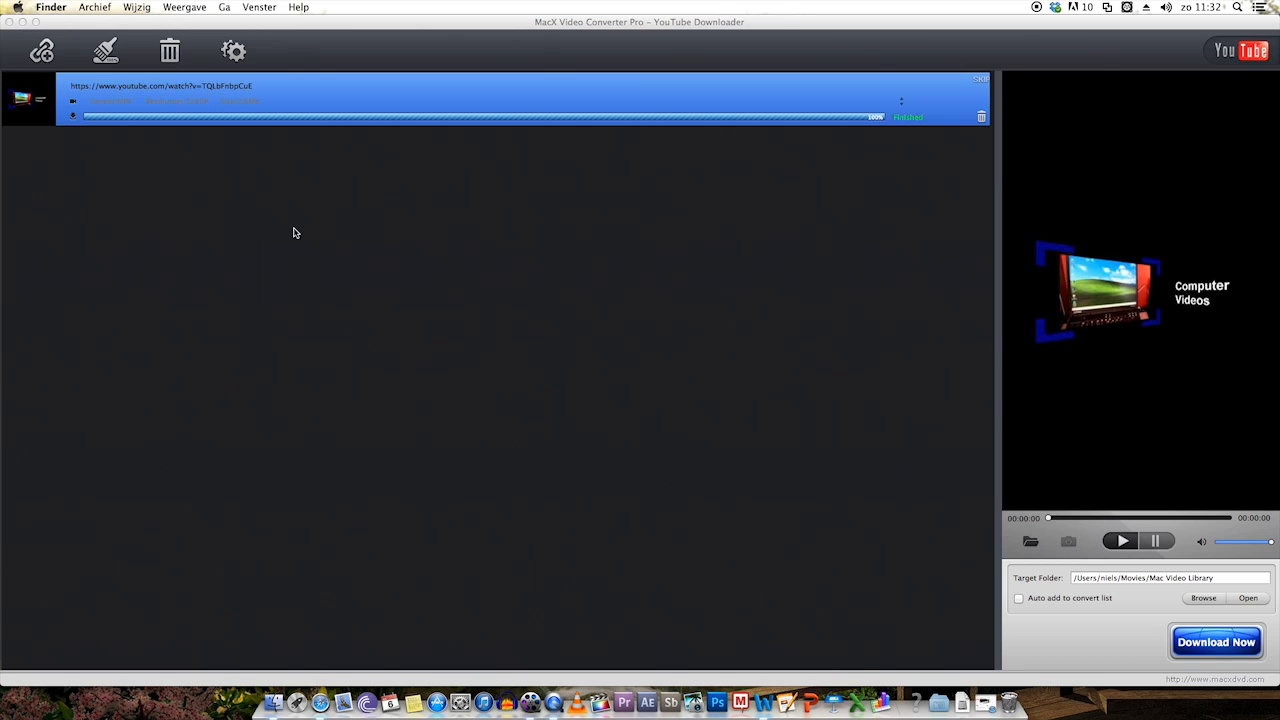
pyautogui.click(9, 21)
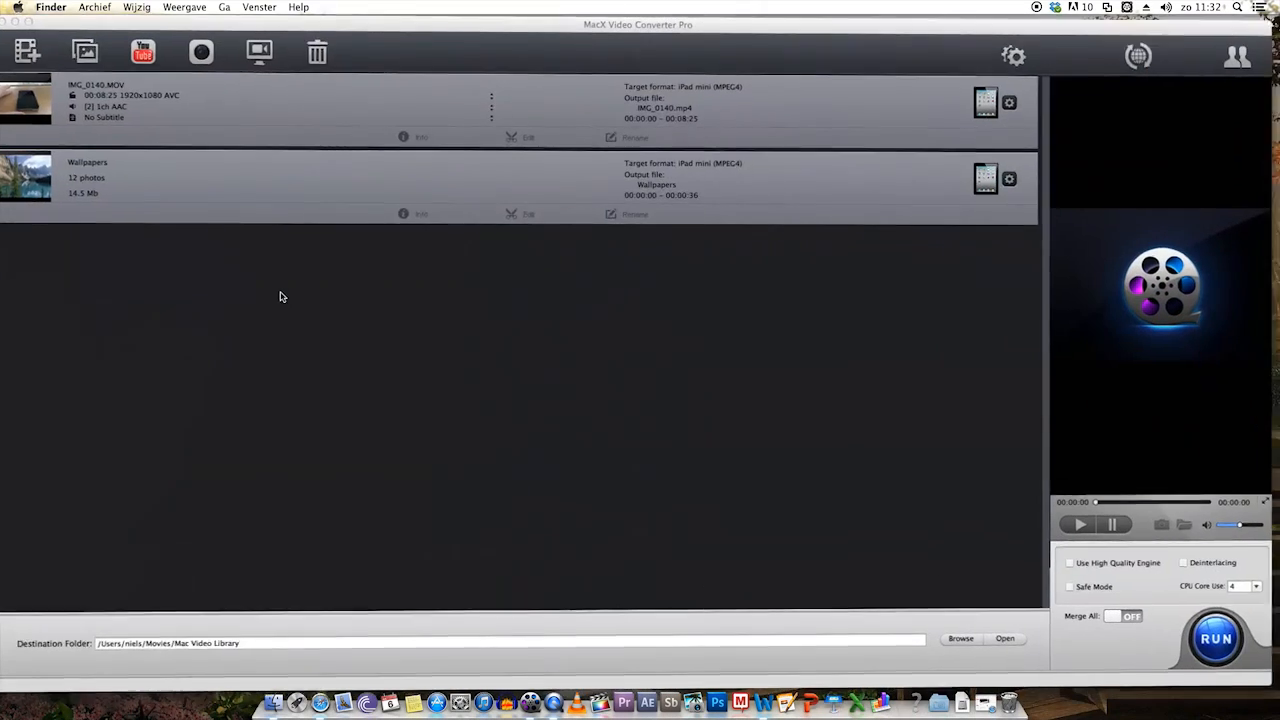
# Open the Video Recorder, examine the audio device, video device and resolution choices in its settings, and close the recorder.
pyautogui.click(207, 53)
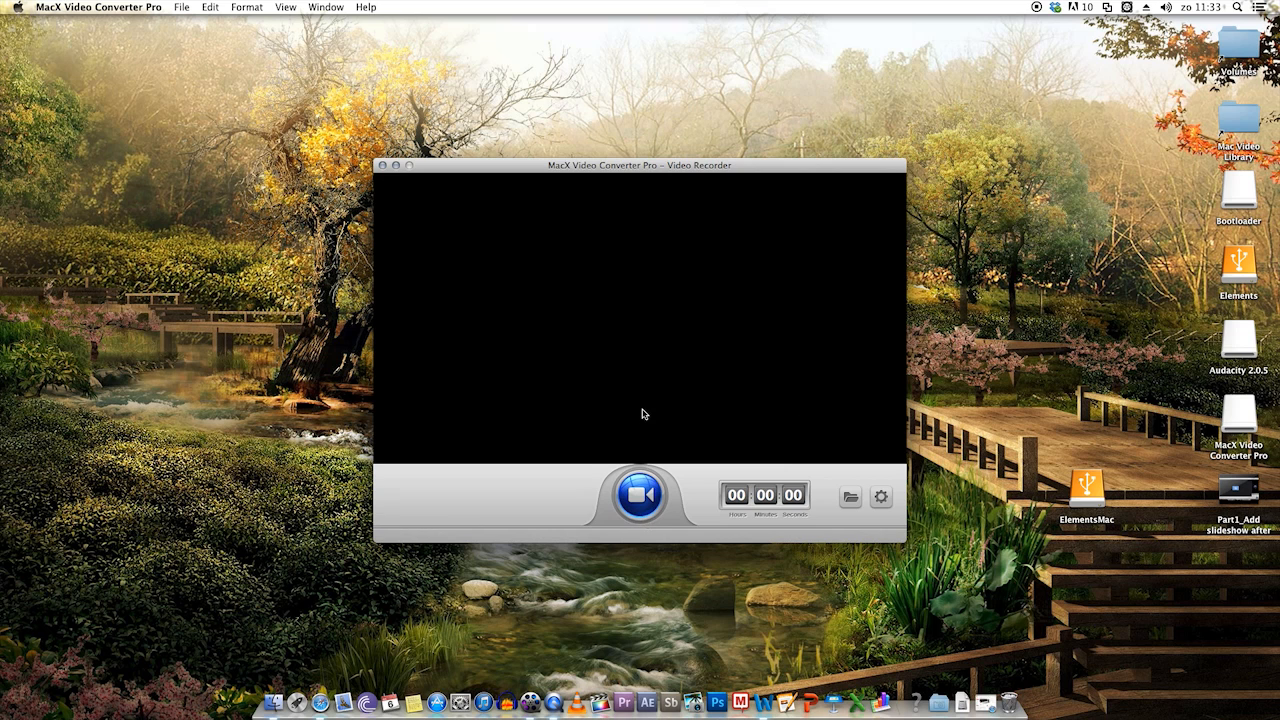
pyautogui.click(882, 498)
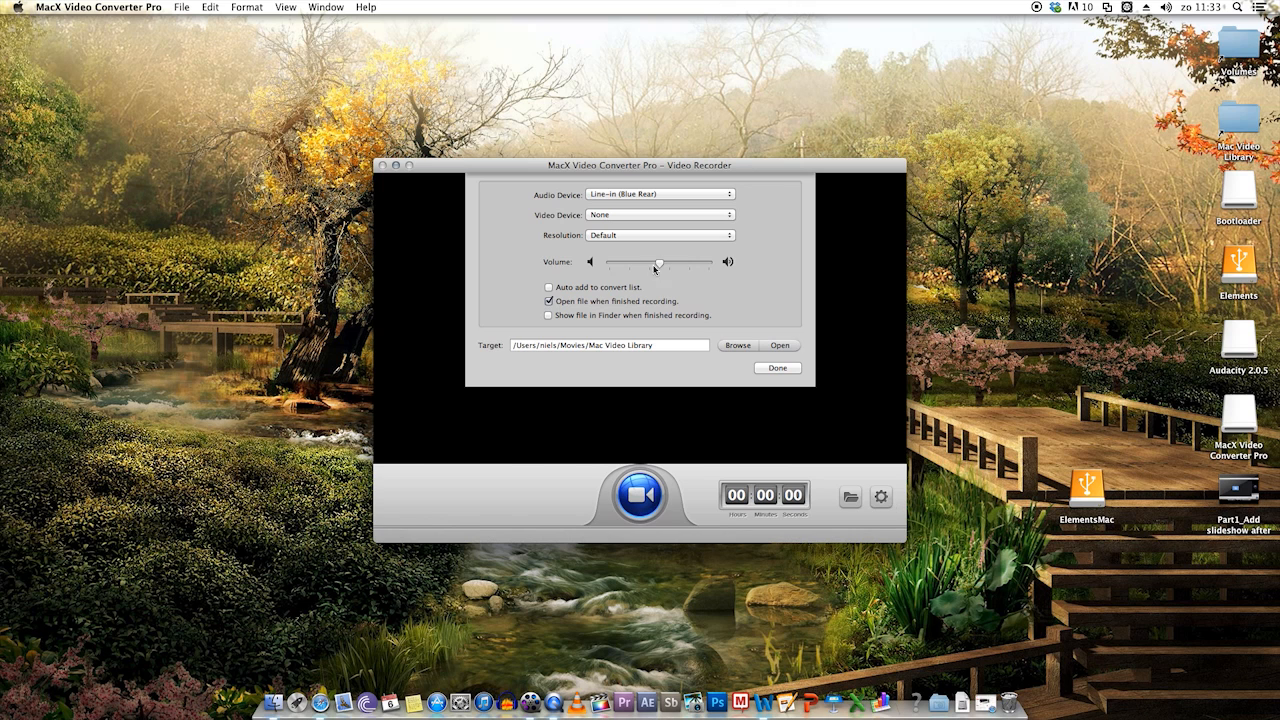
pyautogui.click(631, 196)
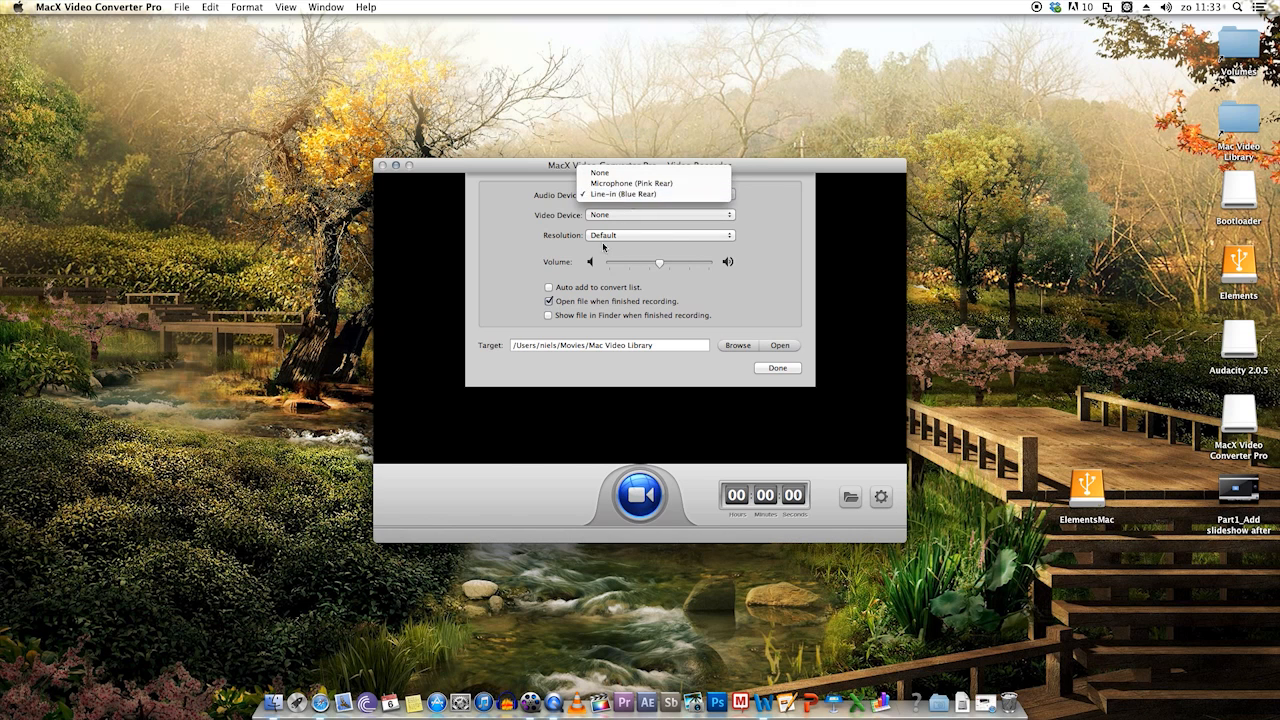
pyautogui.click(767, 246)
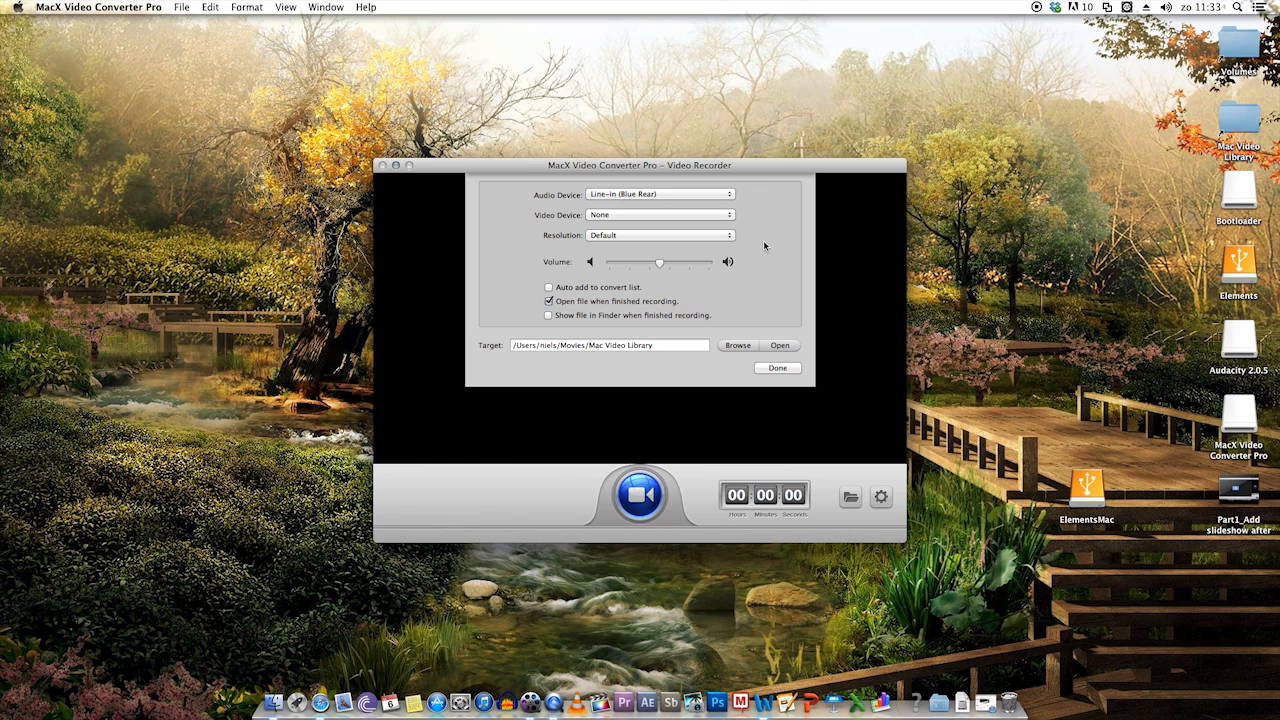
pyautogui.click(627, 212)
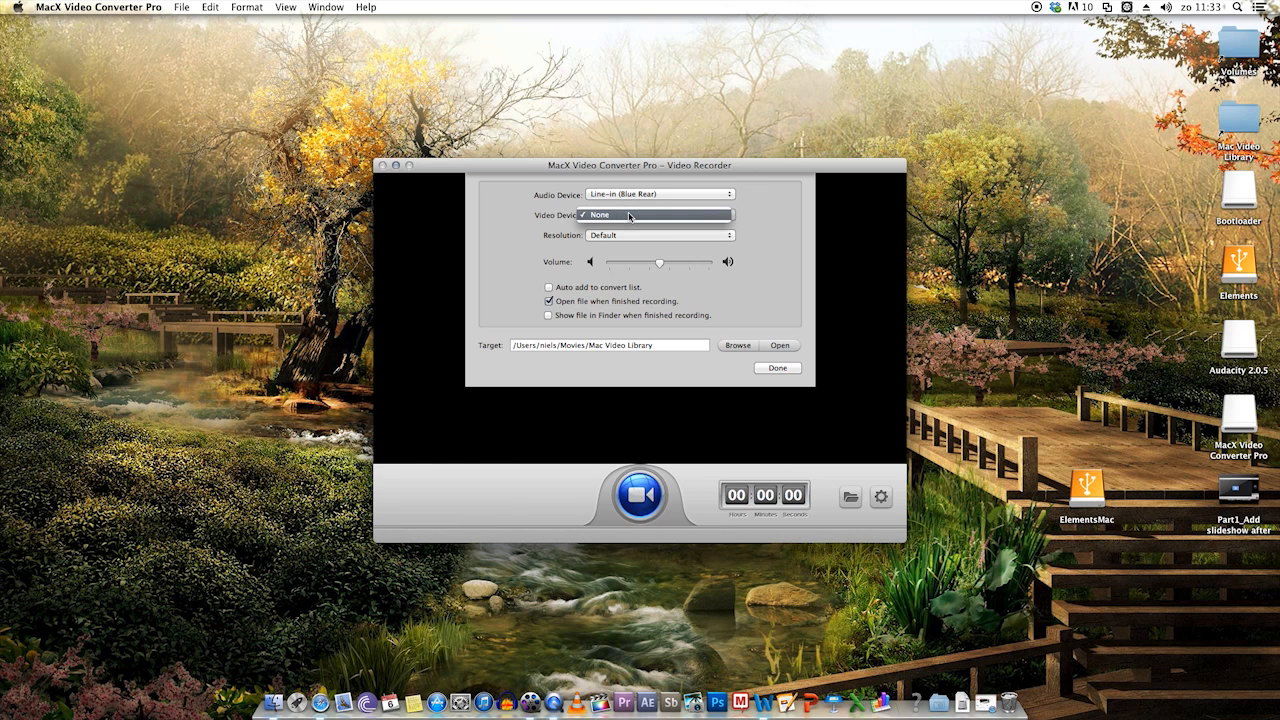
pyautogui.click(612, 230)
pyautogui.click(598, 240)
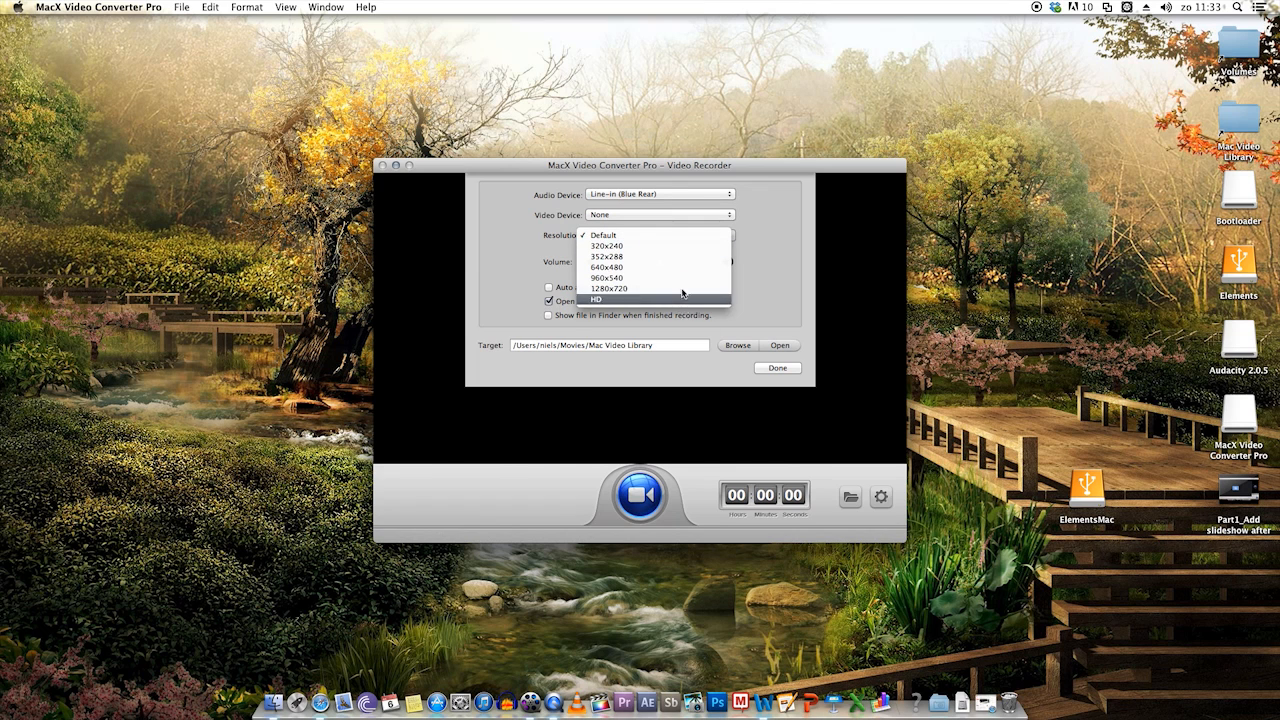
pyautogui.click(746, 271)
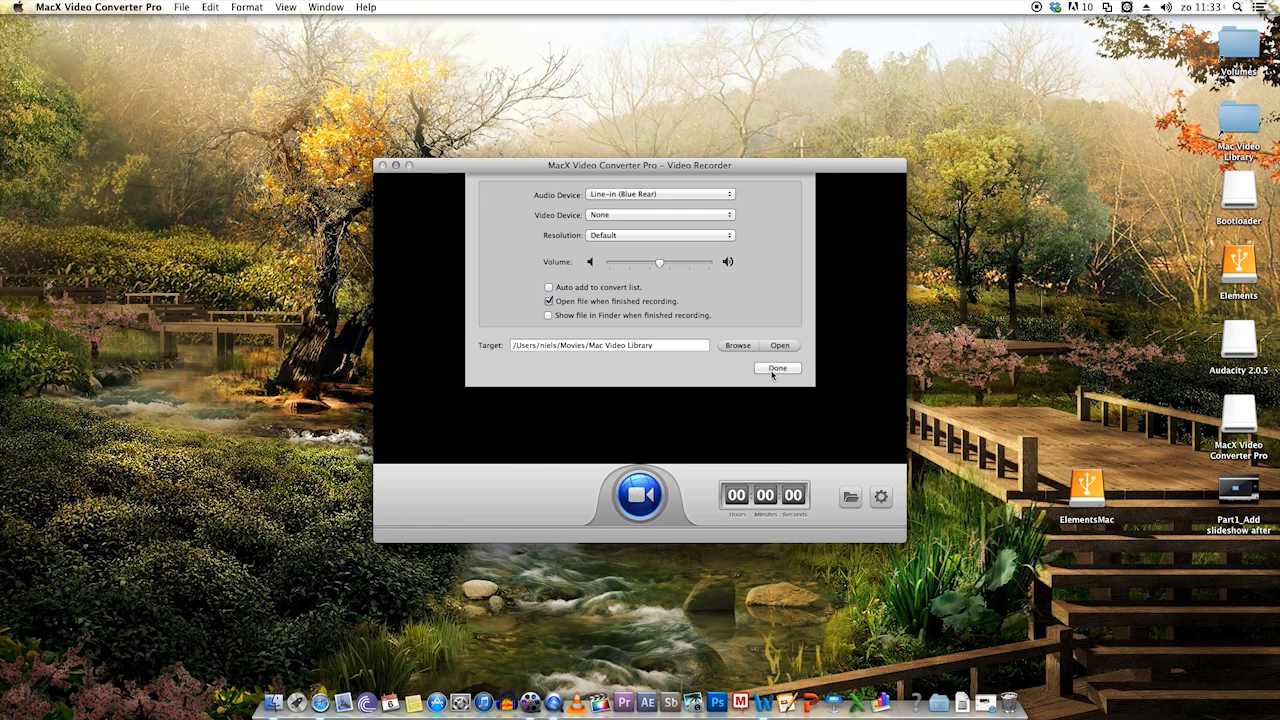
pyautogui.click(777, 369)
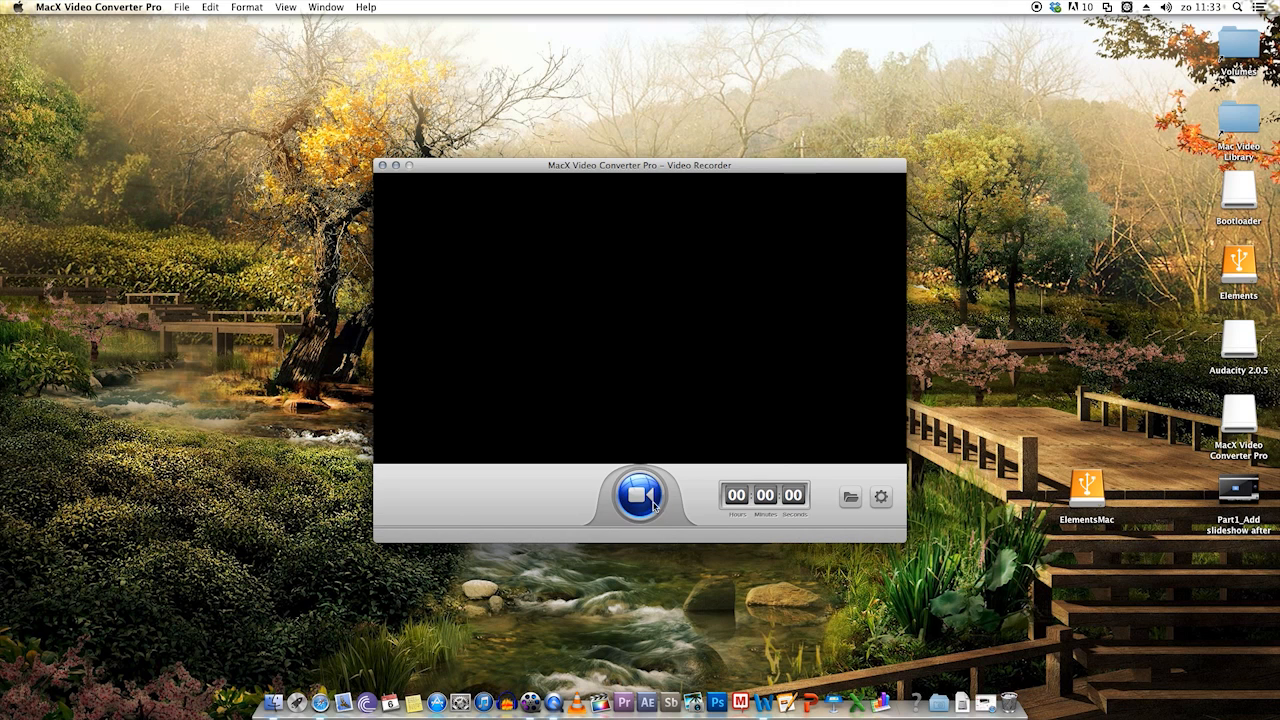
pyautogui.click(384, 166)
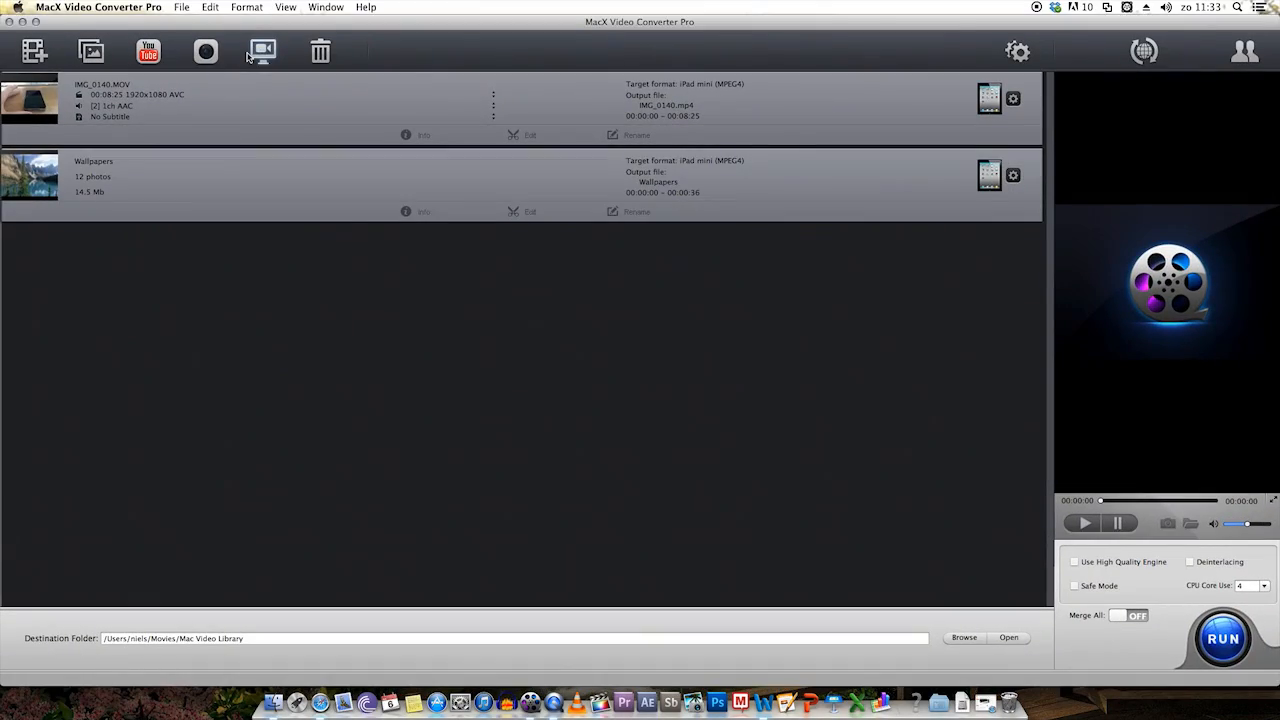
# Open the Screen Recorder and look at the selection frame for a custom record region.
pyautogui.click(254, 52)
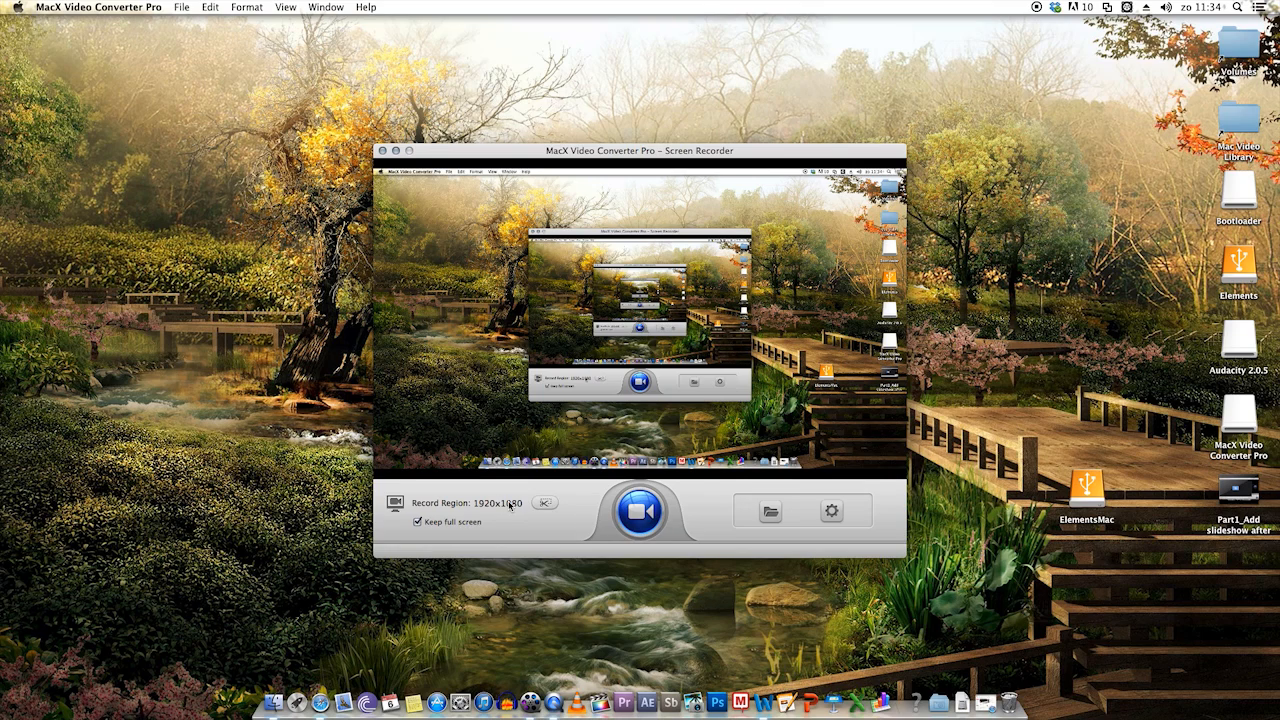
pyautogui.click(545, 503)
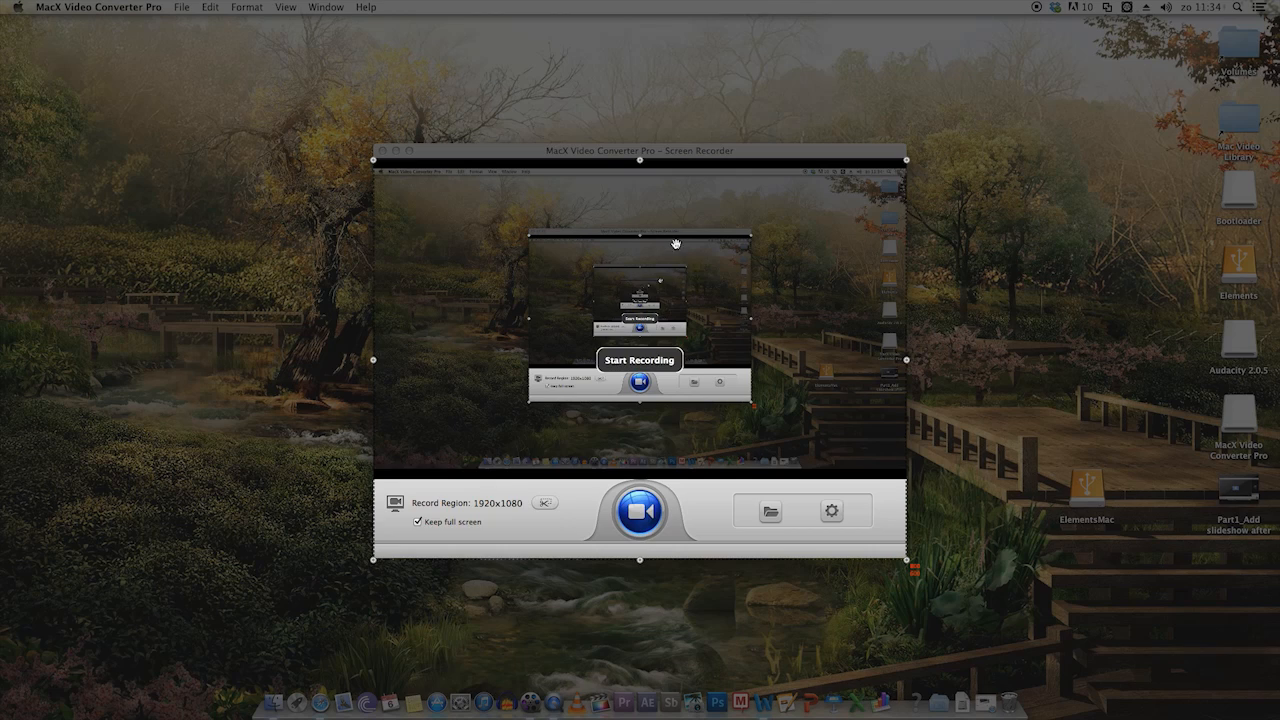
pyautogui.click(604, 360)
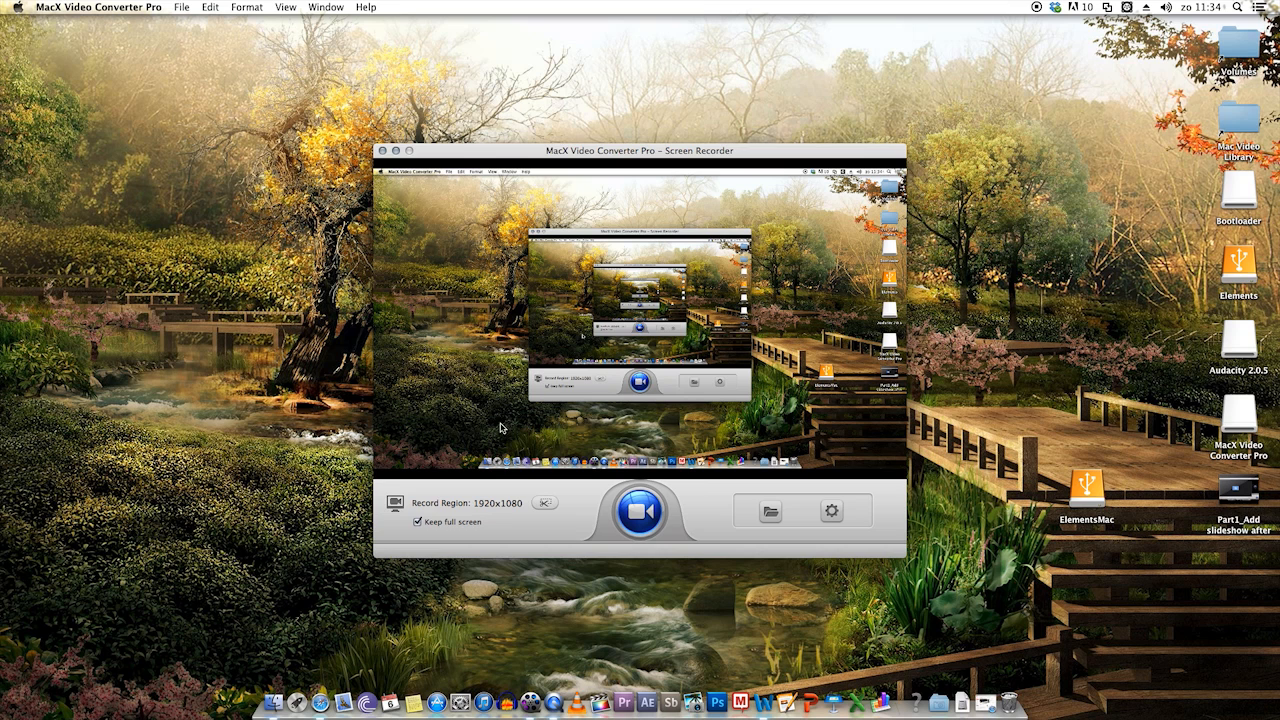
# Examine the session preset and audio device choices in the Screen Recorder settings, and close the recorder.
pyautogui.click(831, 511)
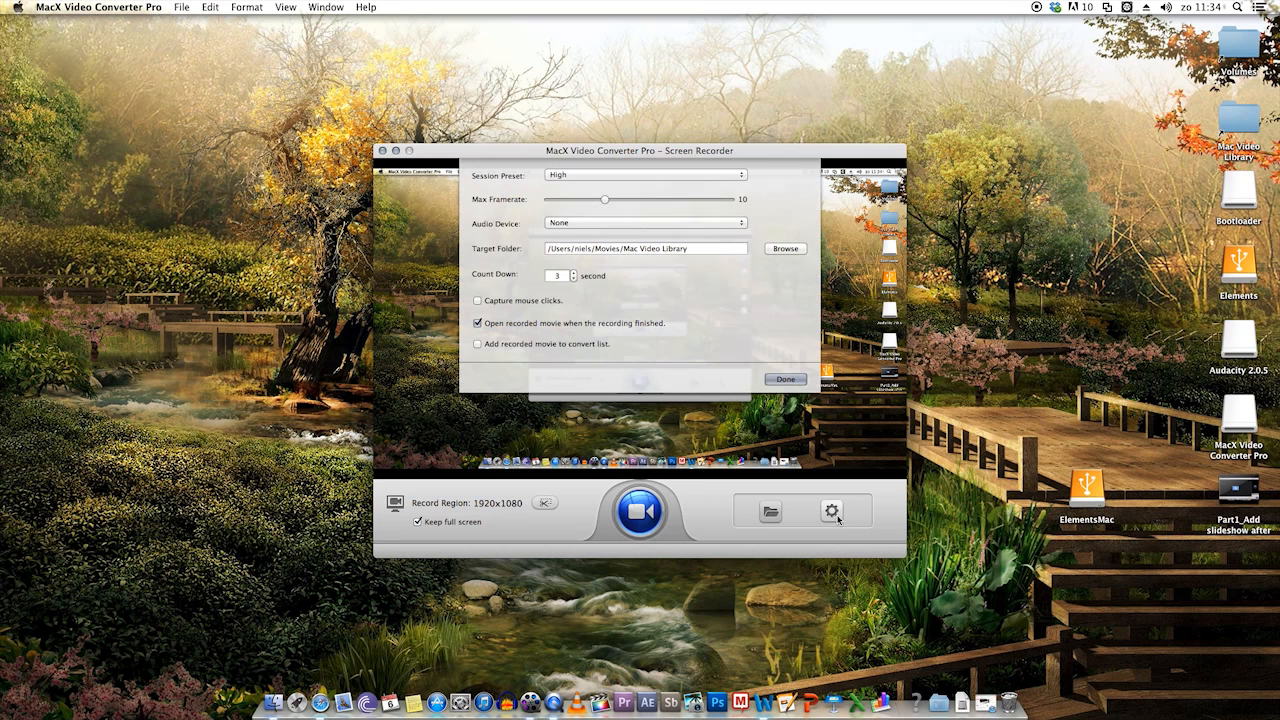
pyautogui.click(621, 174)
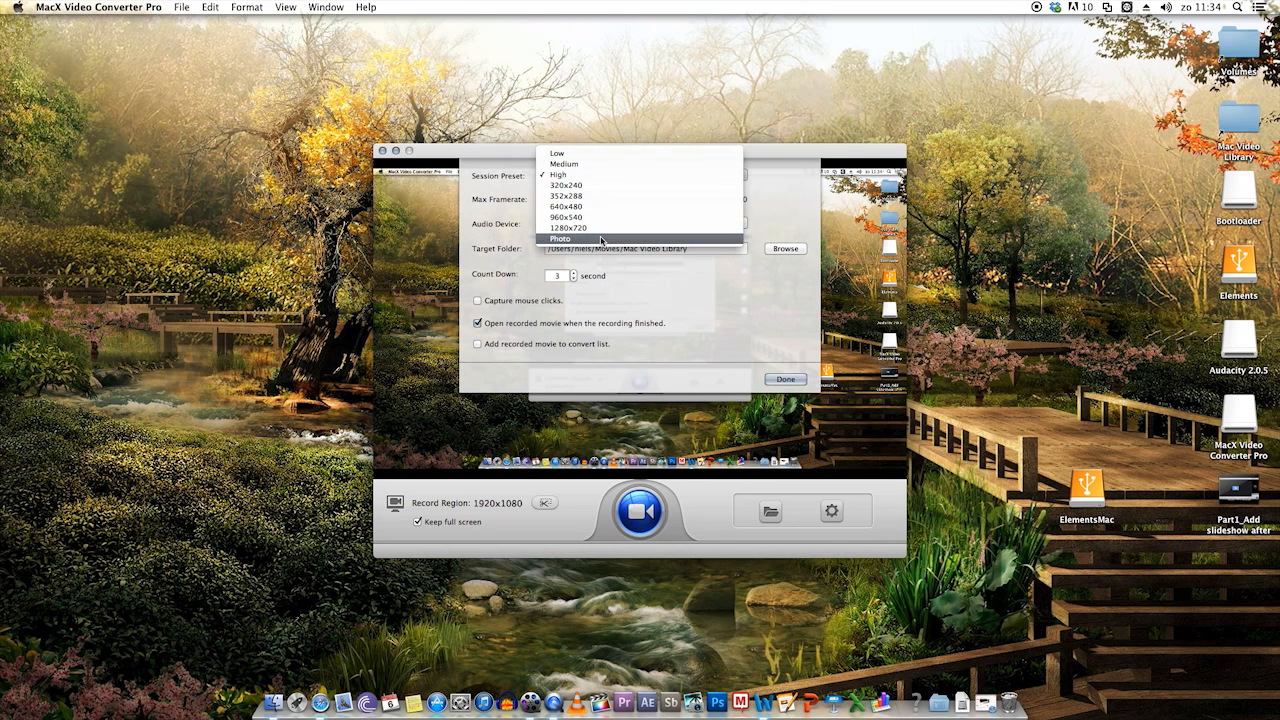
pyautogui.click(708, 325)
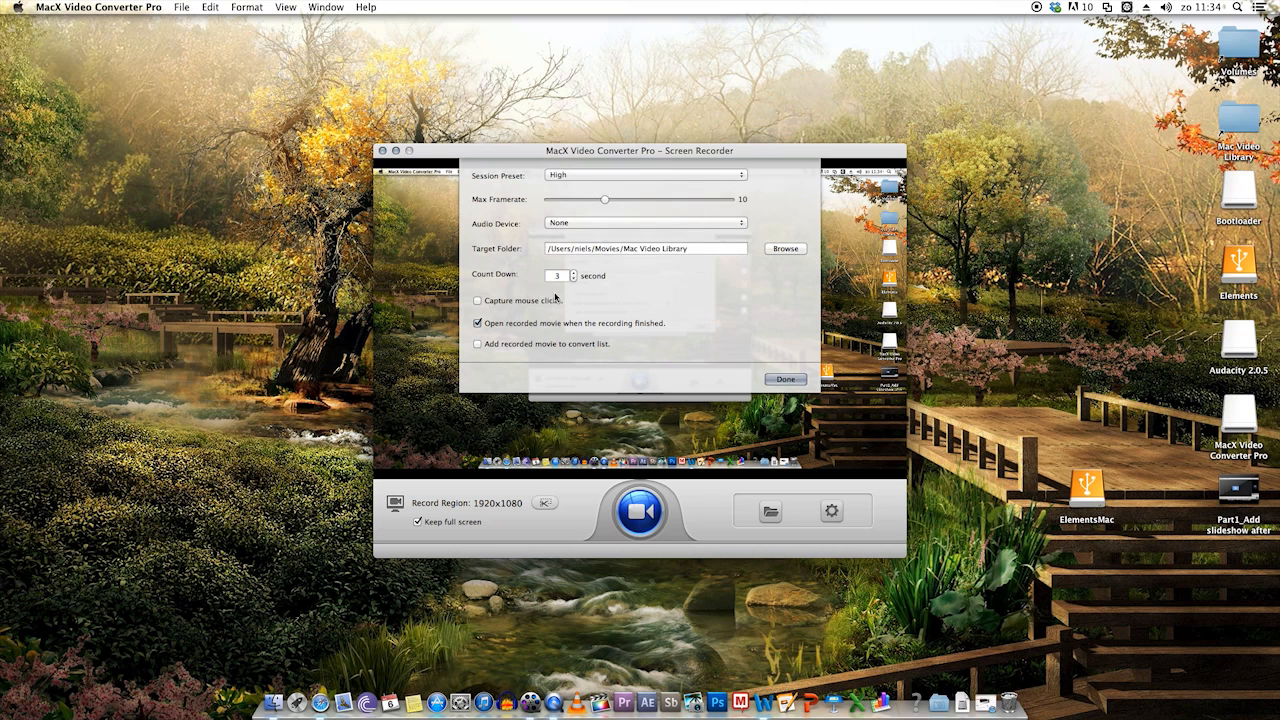
pyautogui.click(572, 222)
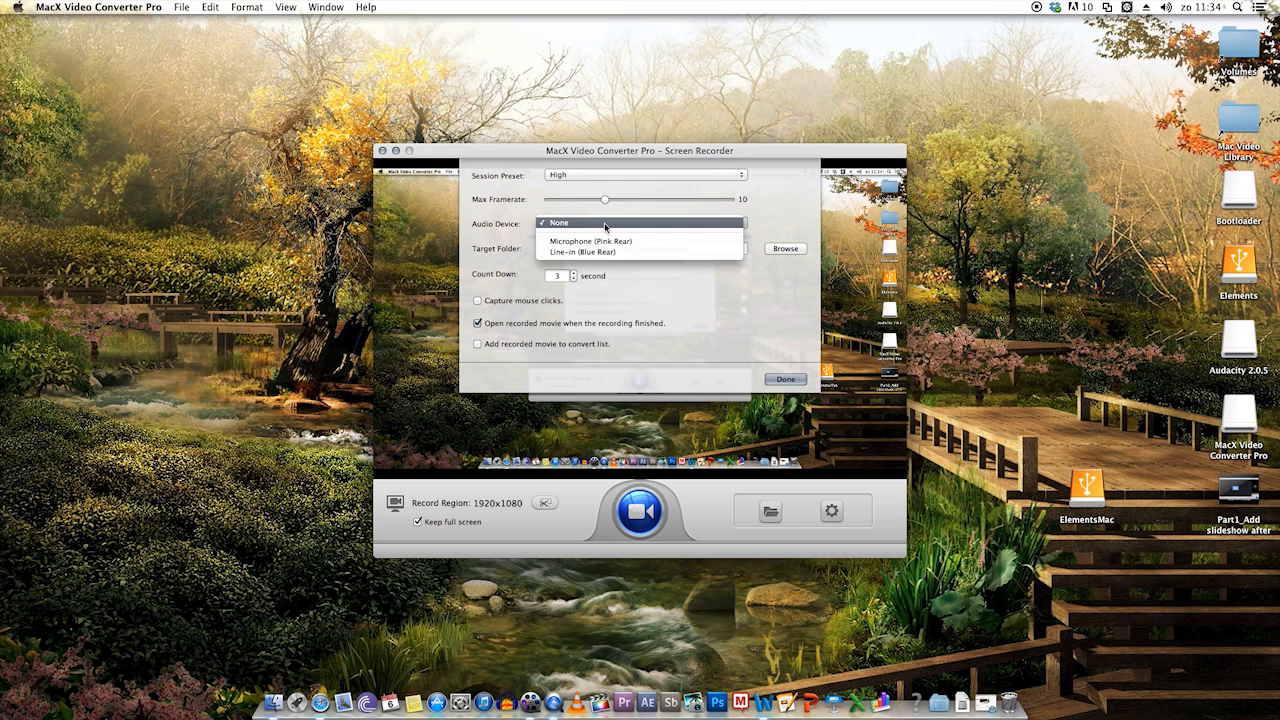
pyautogui.click(576, 222)
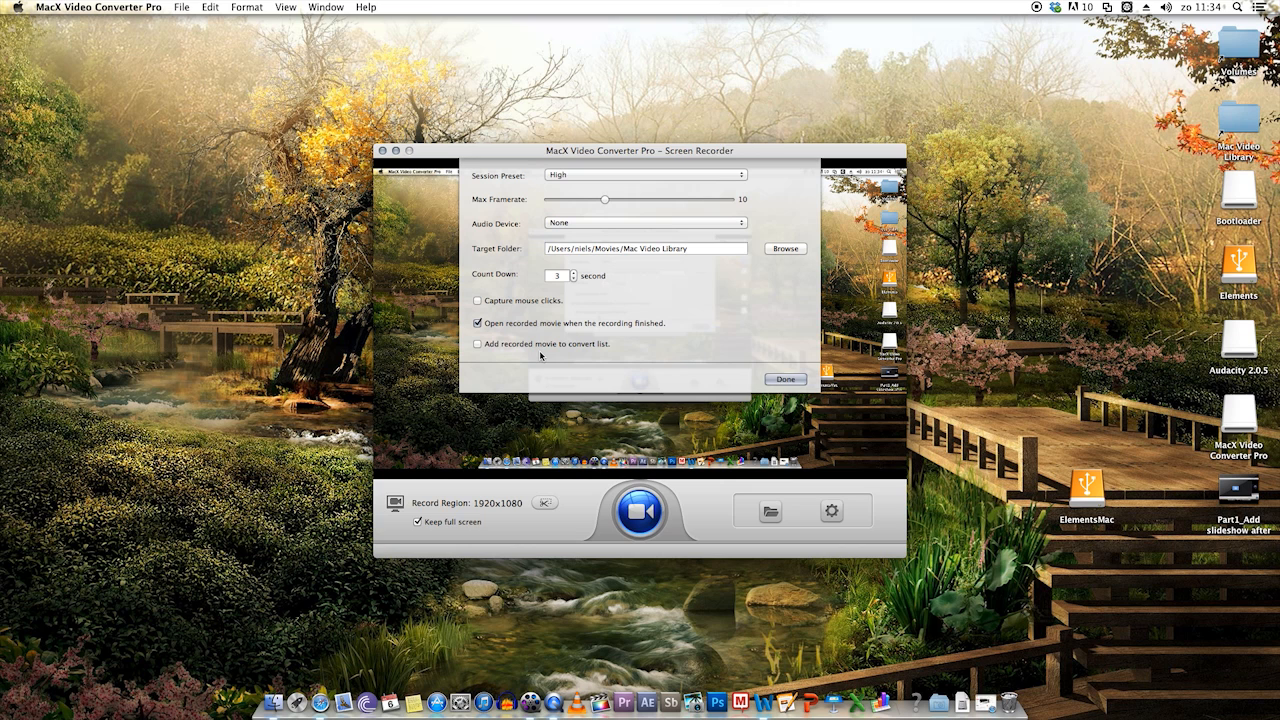
pyautogui.click(790, 381)
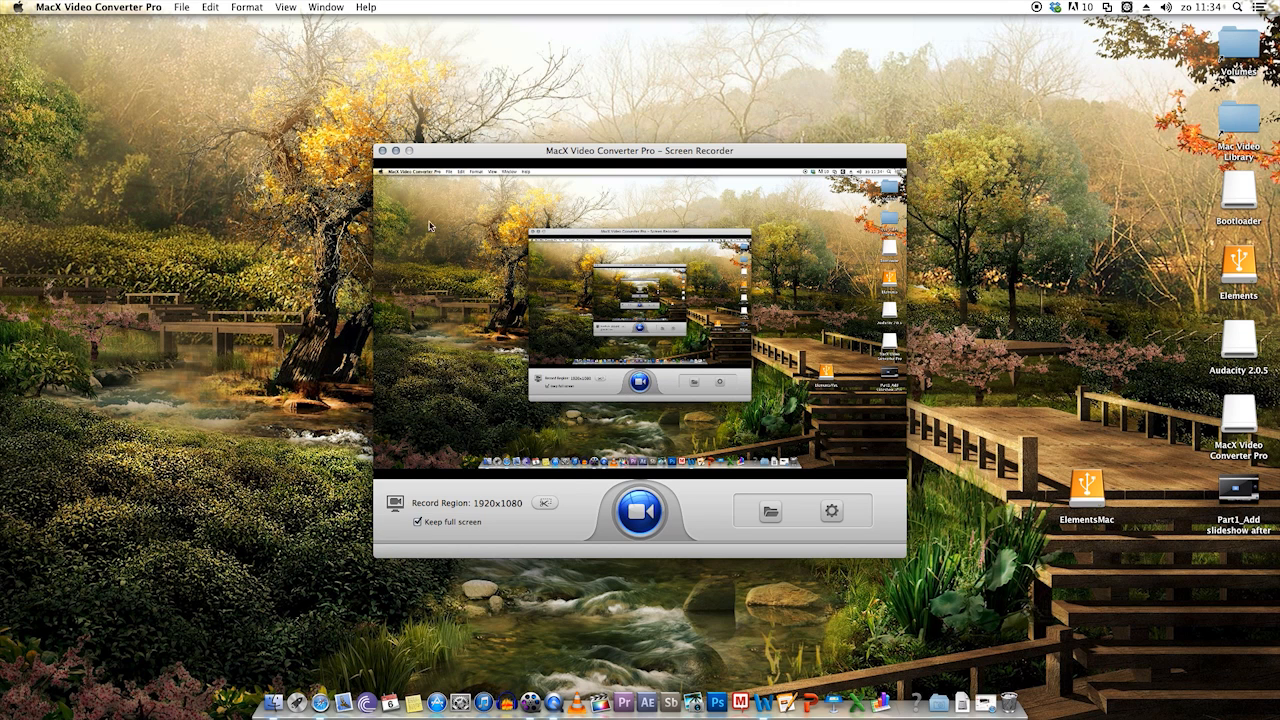
pyautogui.click(382, 151)
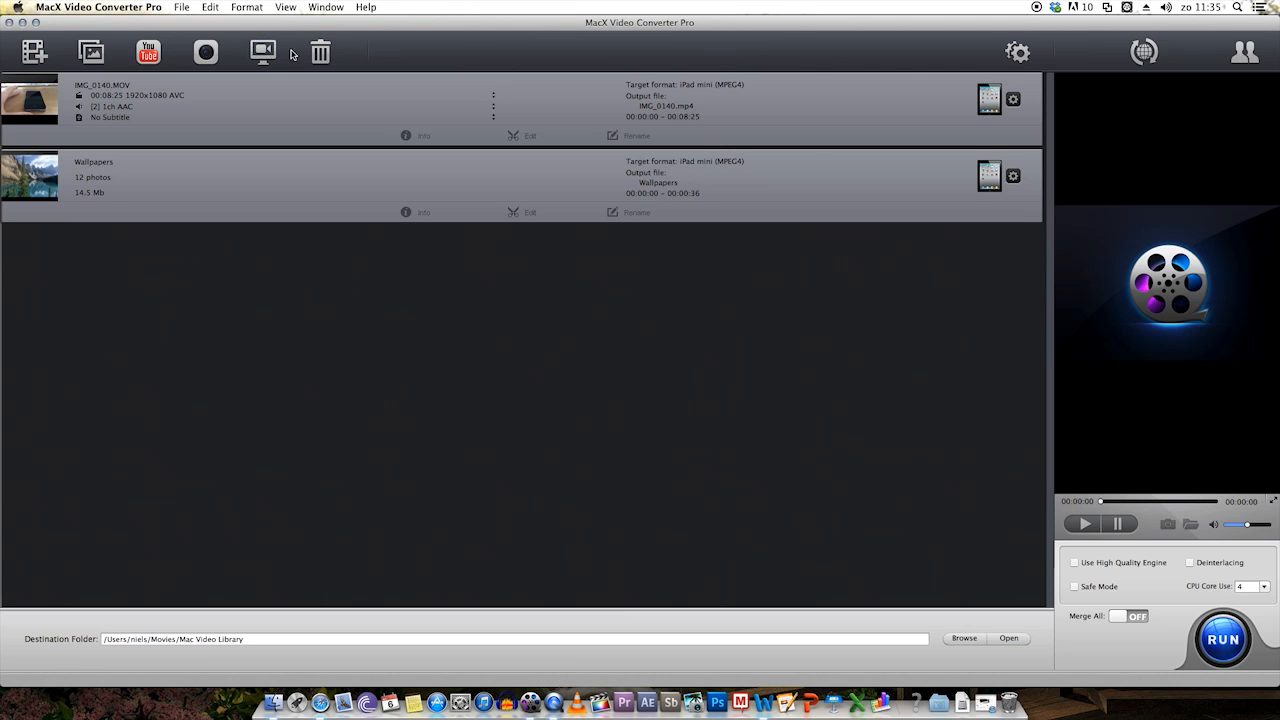
# Clear all items from the conversion list and review the general settings for audio language, post-conversion actions, updates and folders.
pyautogui.click(320, 52)
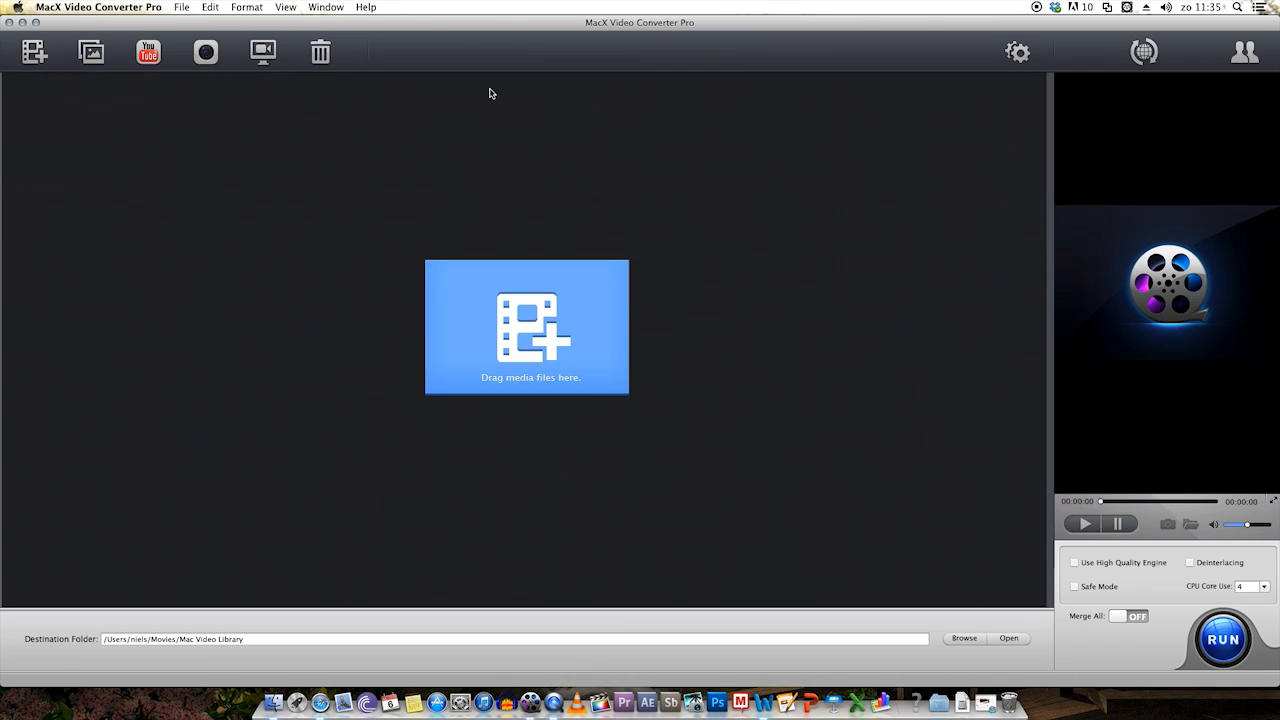
pyautogui.click(1018, 53)
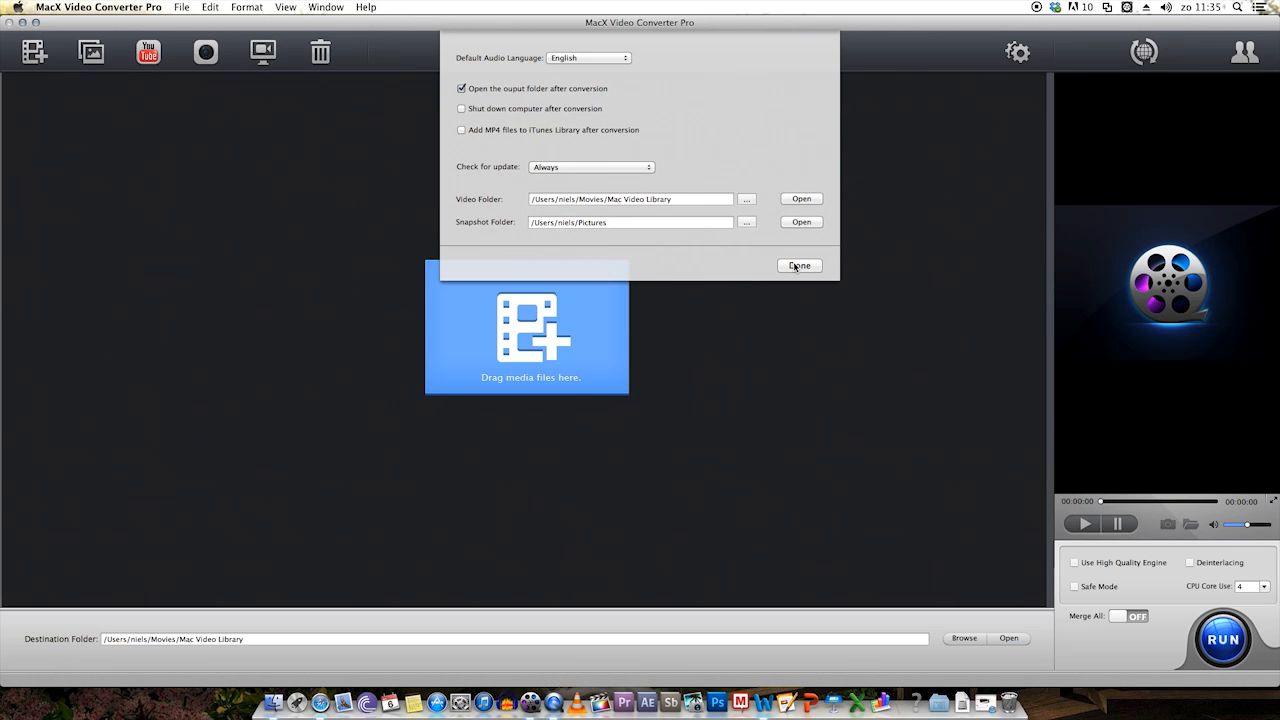
pyautogui.click(795, 266)
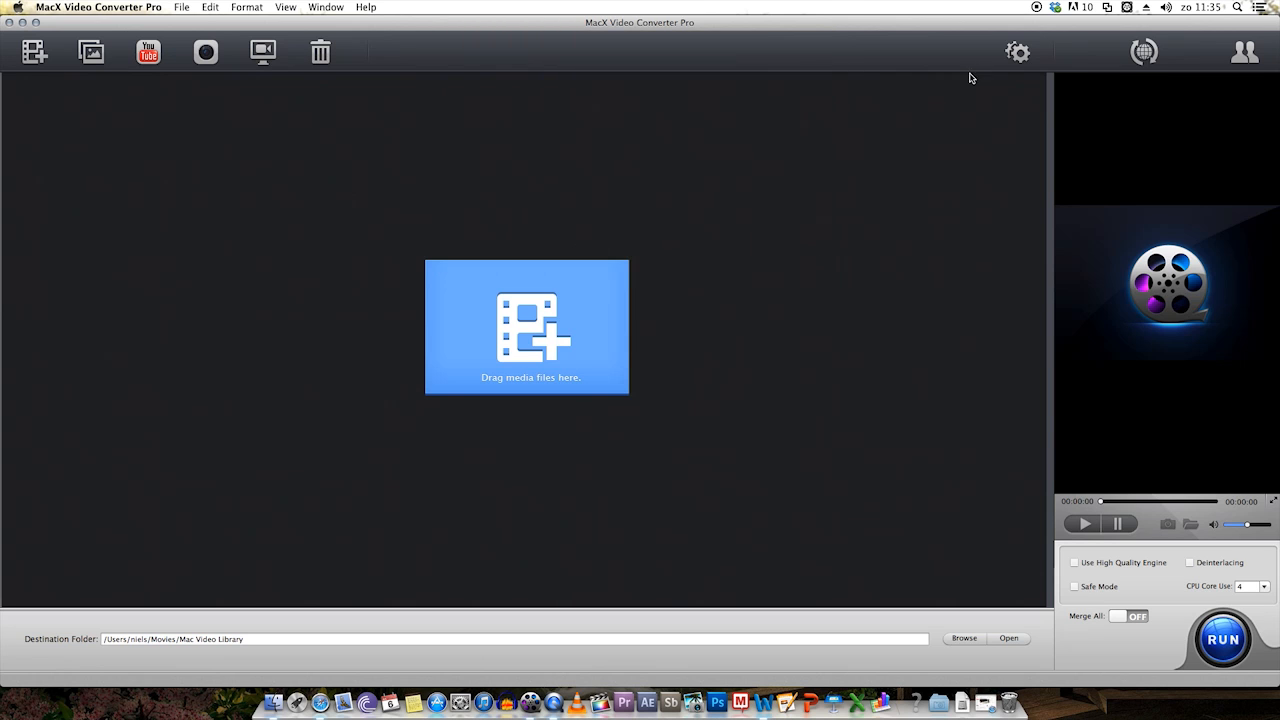
pyautogui.click(1017, 52)
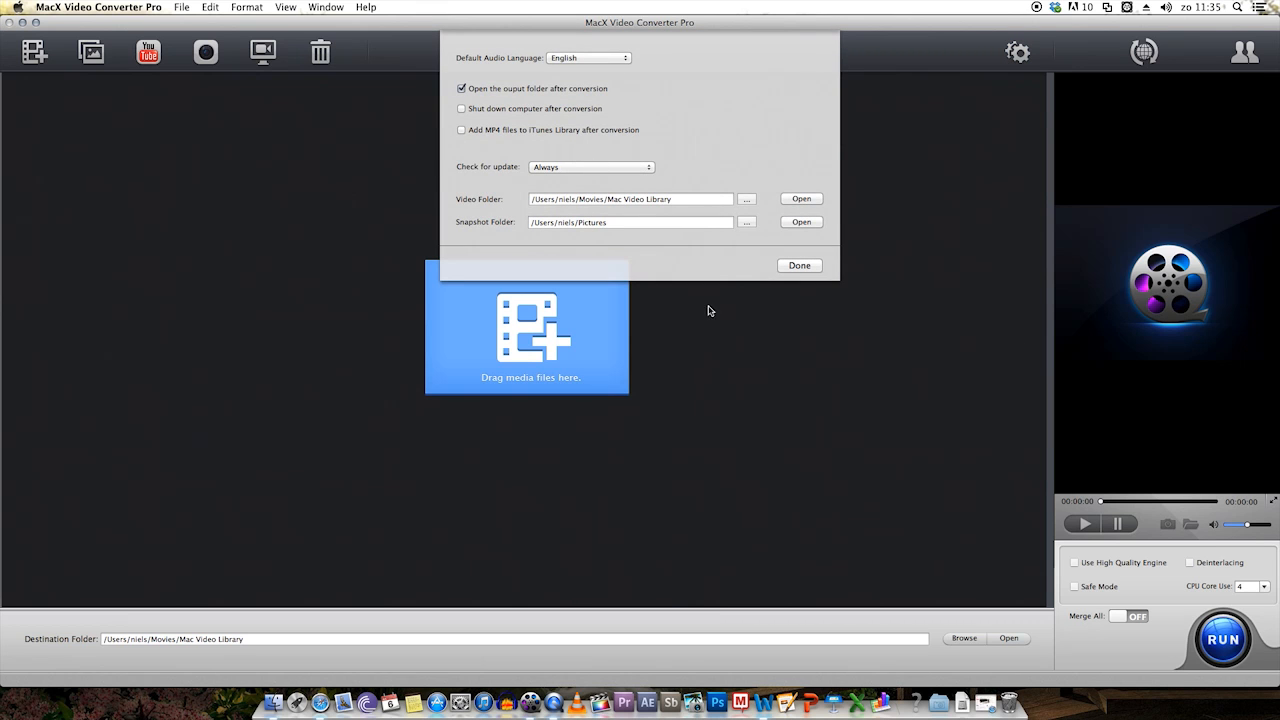
pyautogui.click(811, 268)
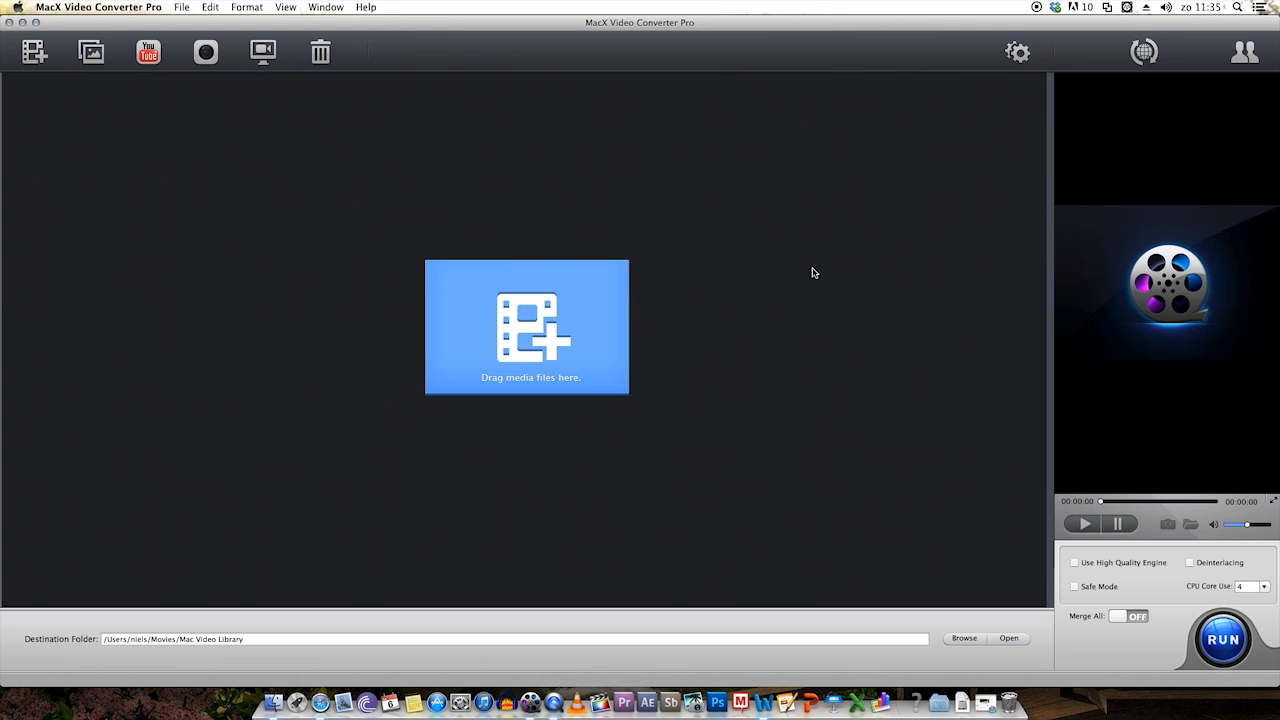
# Check for a program update, and view the version and registration information.
pyautogui.click(1137, 66)
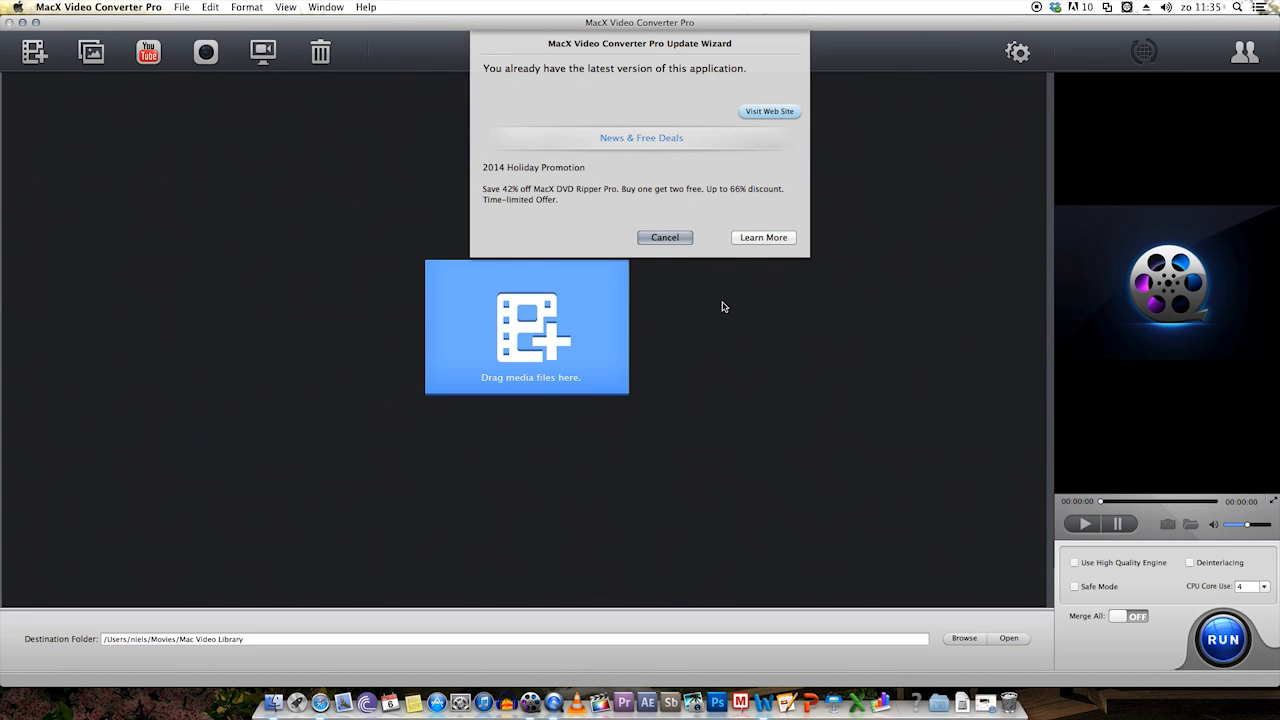
pyautogui.click(668, 237)
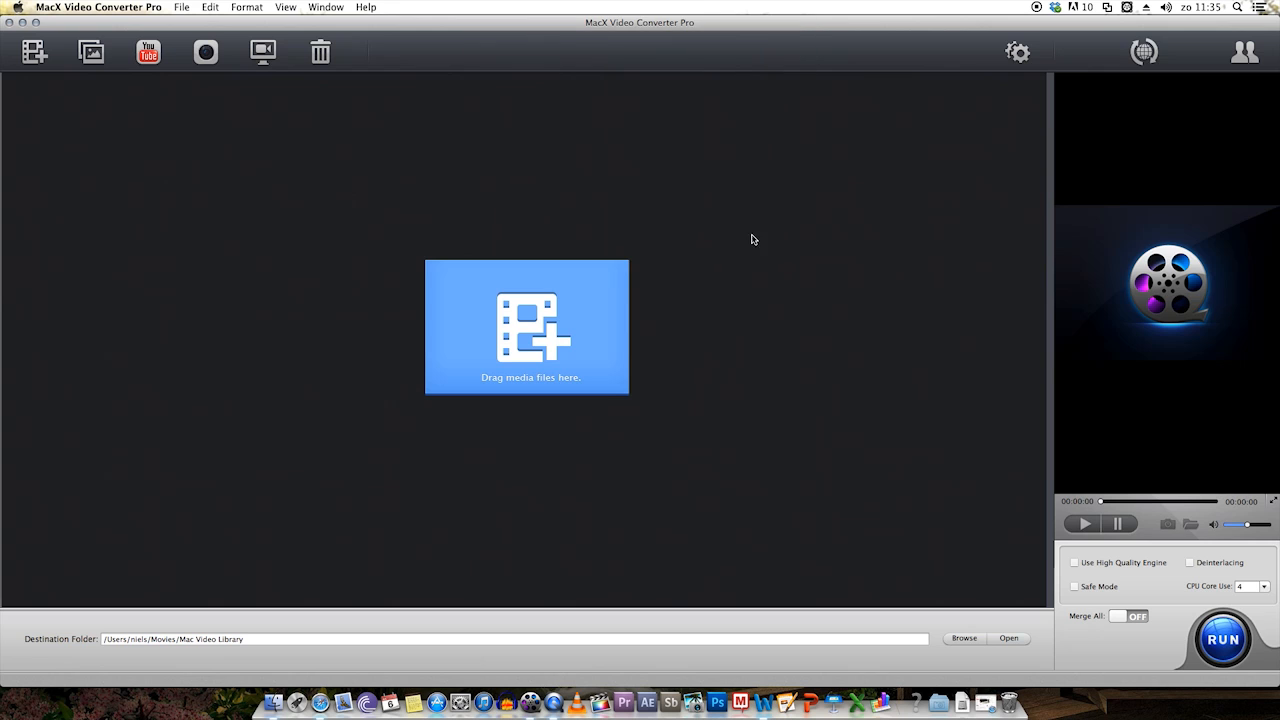
pyautogui.click(1238, 50)
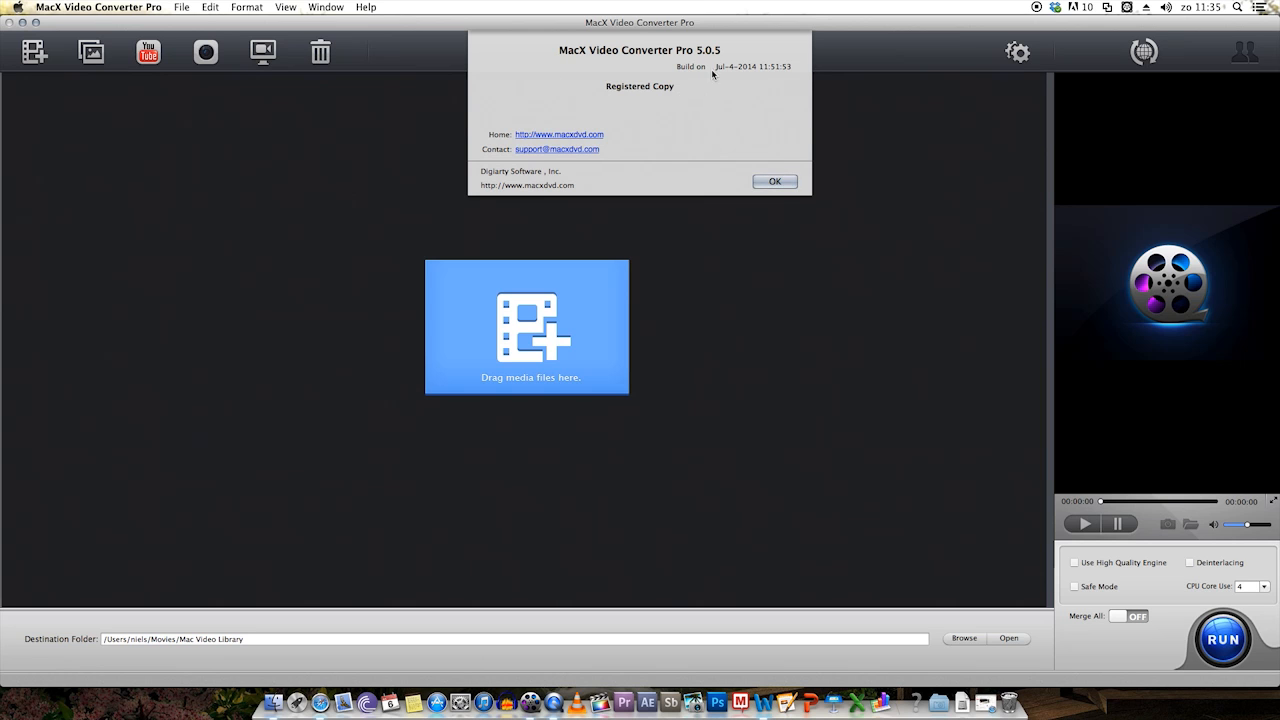
pyautogui.click(772, 185)
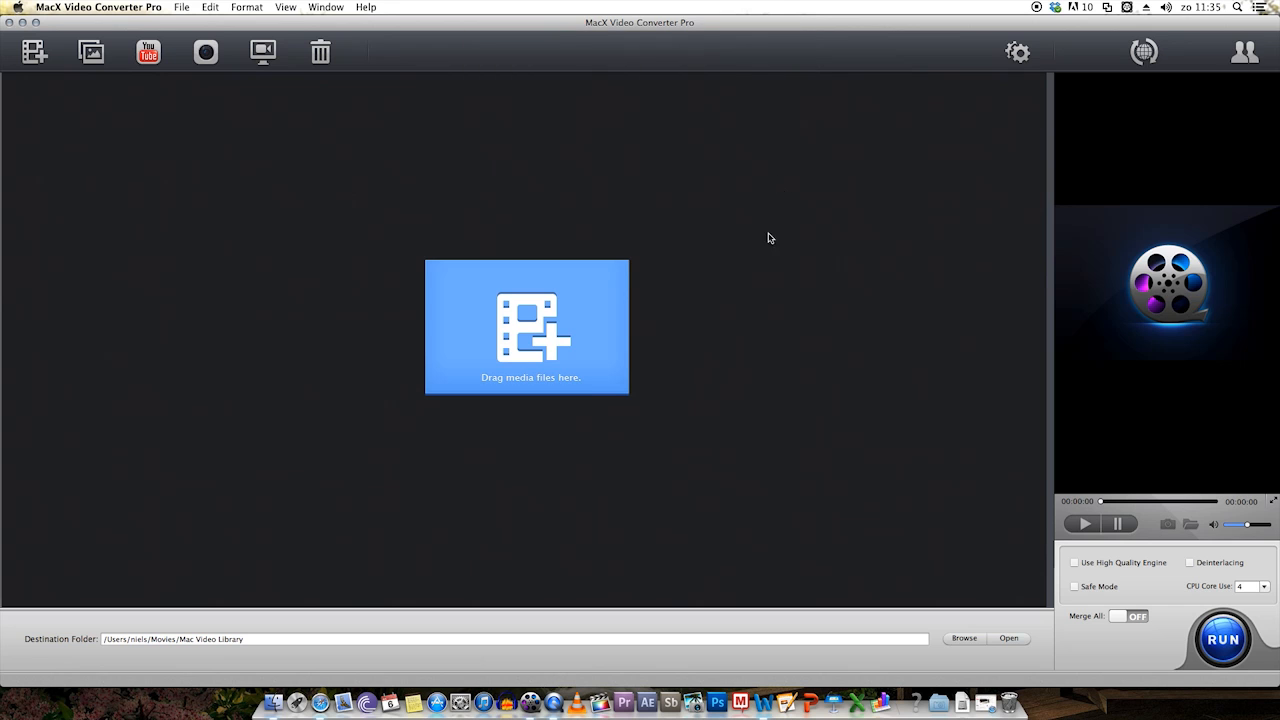